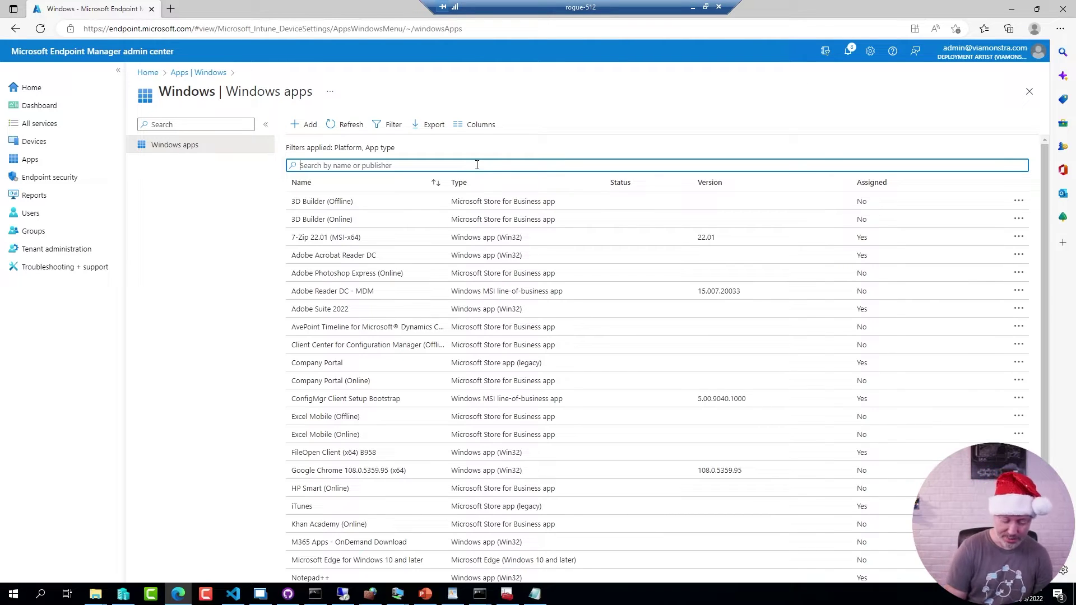
- Search apps for '10 mb' and open P2P Test Application - 10 MB Single File's Properties at Detection rules
{"action": "type", "text": "10 mb"}
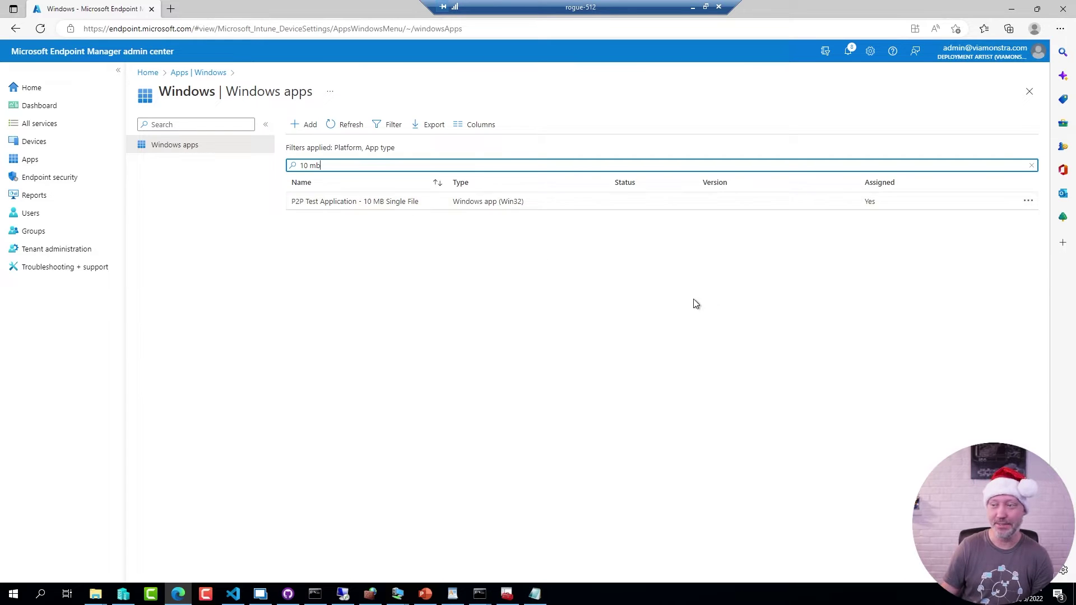
{"action": "left_click", "coordinate": [353, 207]}
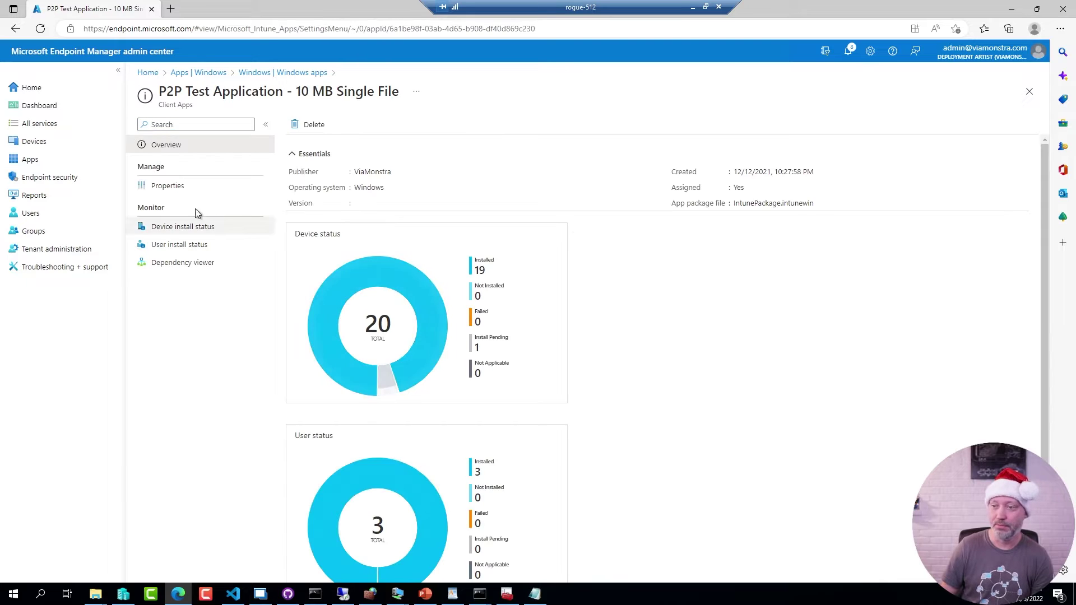
{"action": "left_click", "coordinate": [175, 187]}
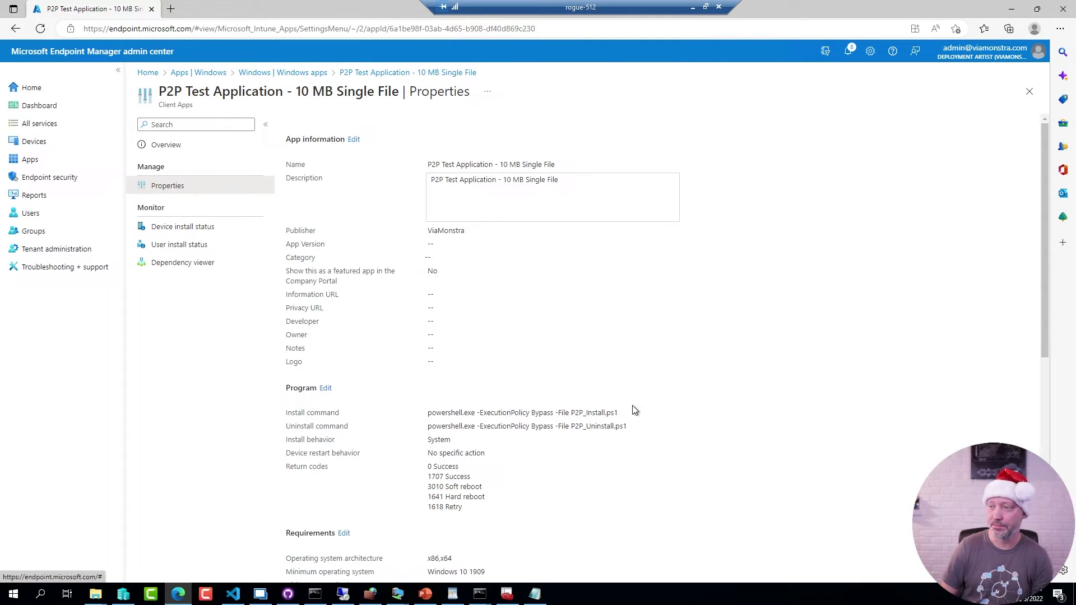
{"action": "scroll", "coordinate": [420, 426], "scroll_direction": "down", "scroll_amount": 5}
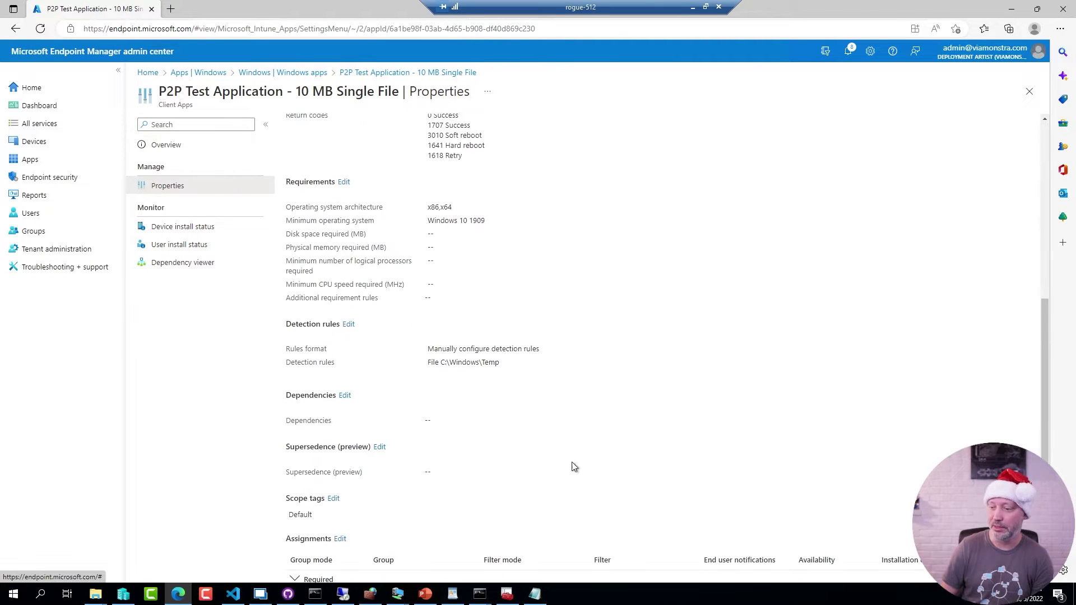
{"action": "scroll", "coordinate": [418, 473], "scroll_direction": "down", "scroll_amount": 2}
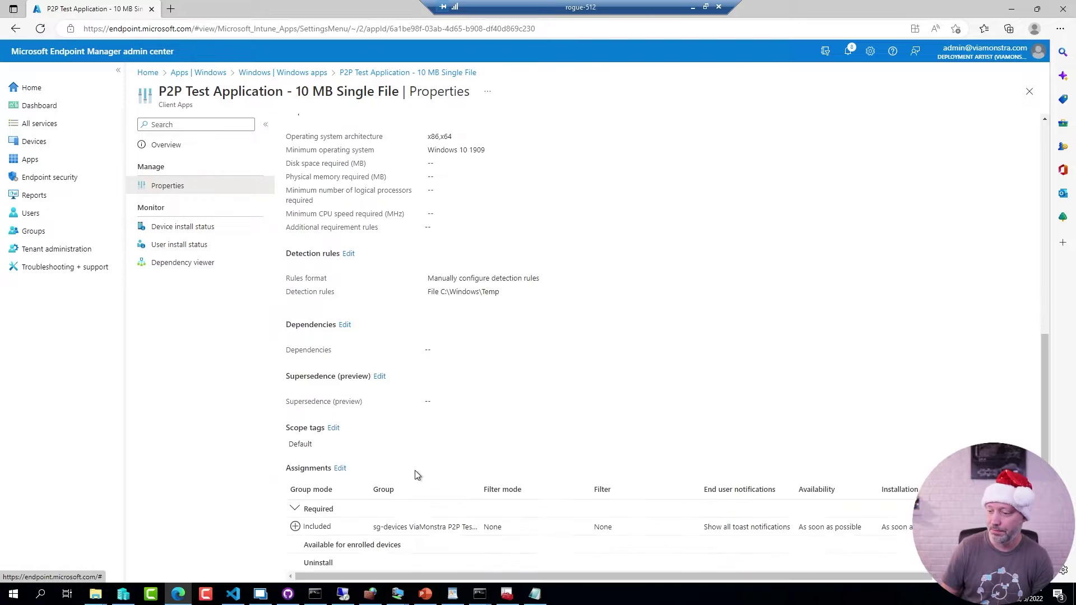
{"action": "left_click", "coordinate": [348, 245]}
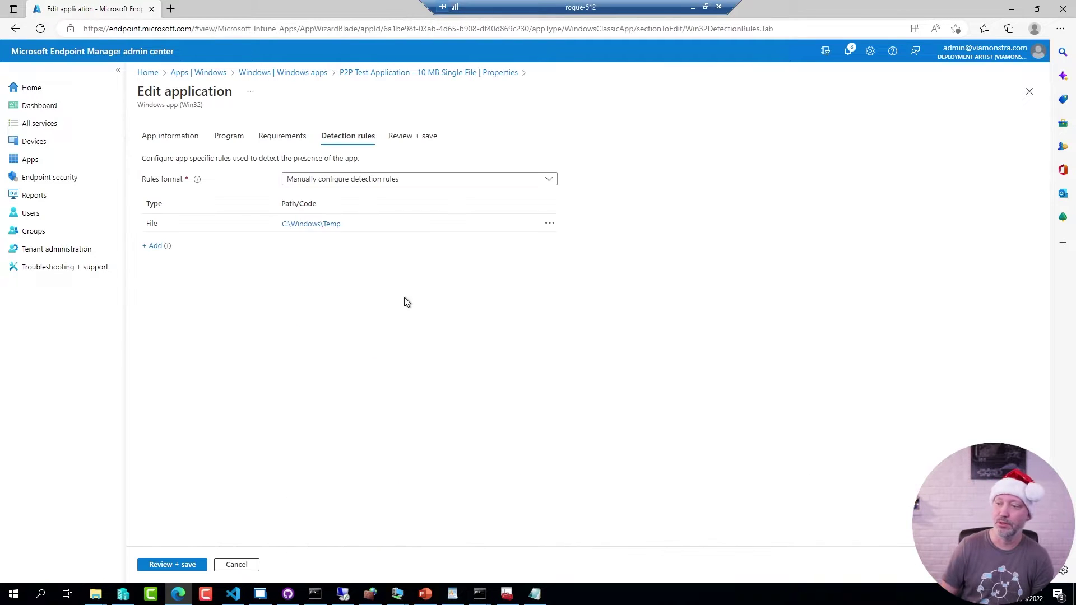
{"action": "left_click", "coordinate": [317, 224]}
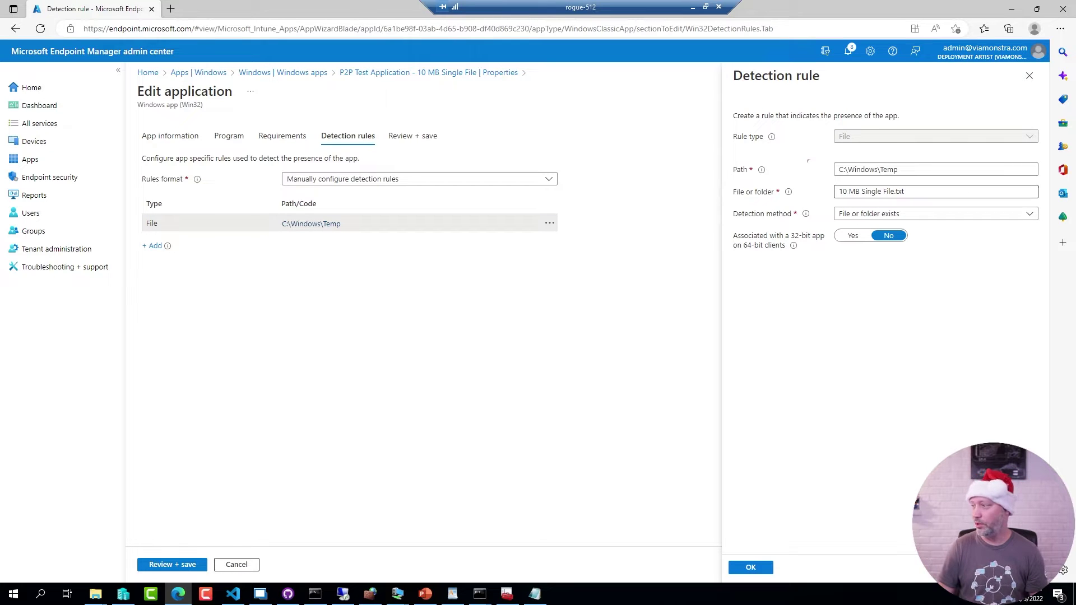
{"action": "left_click_drag", "start_coordinate": [725, 149], "coordinate": [1008, 261]}
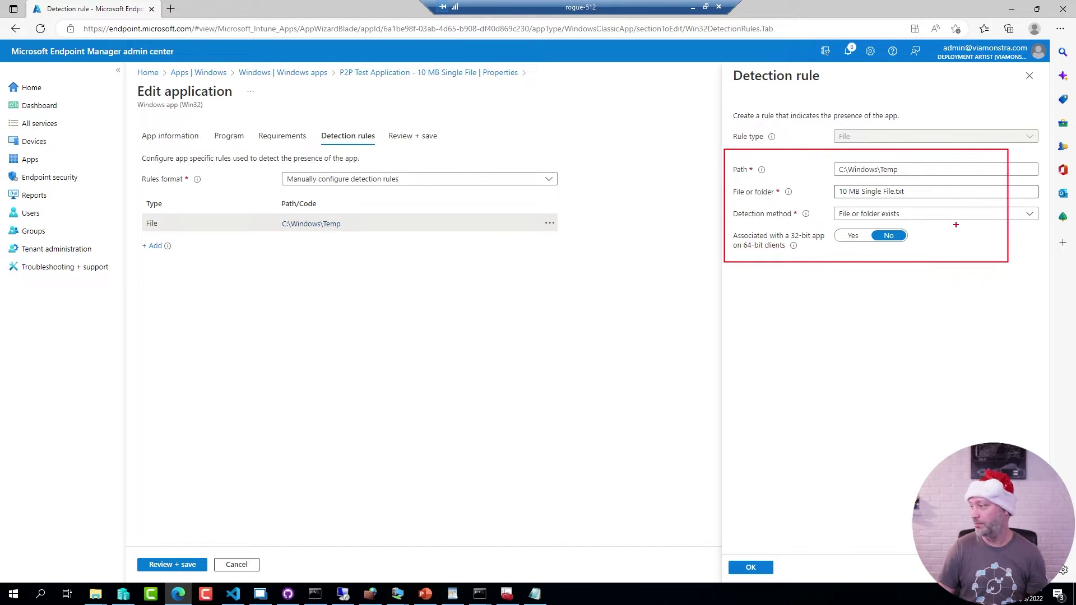
{"action": "left_click_drag", "start_coordinate": [920, 195], "coordinate": [995, 184]}
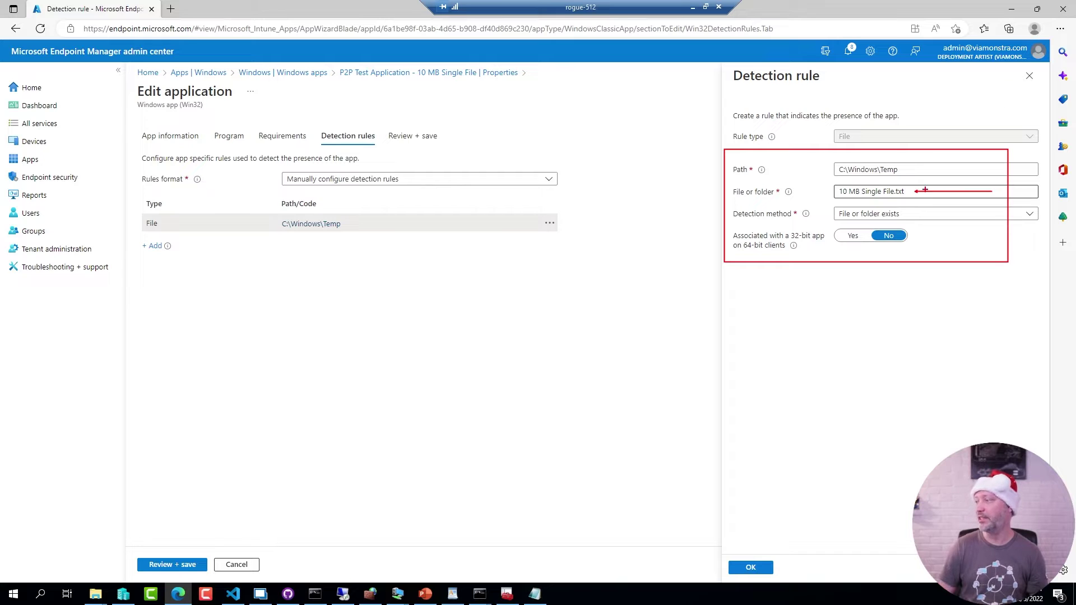
{"action": "left_click_drag", "start_coordinate": [911, 169], "coordinate": [984, 169]}
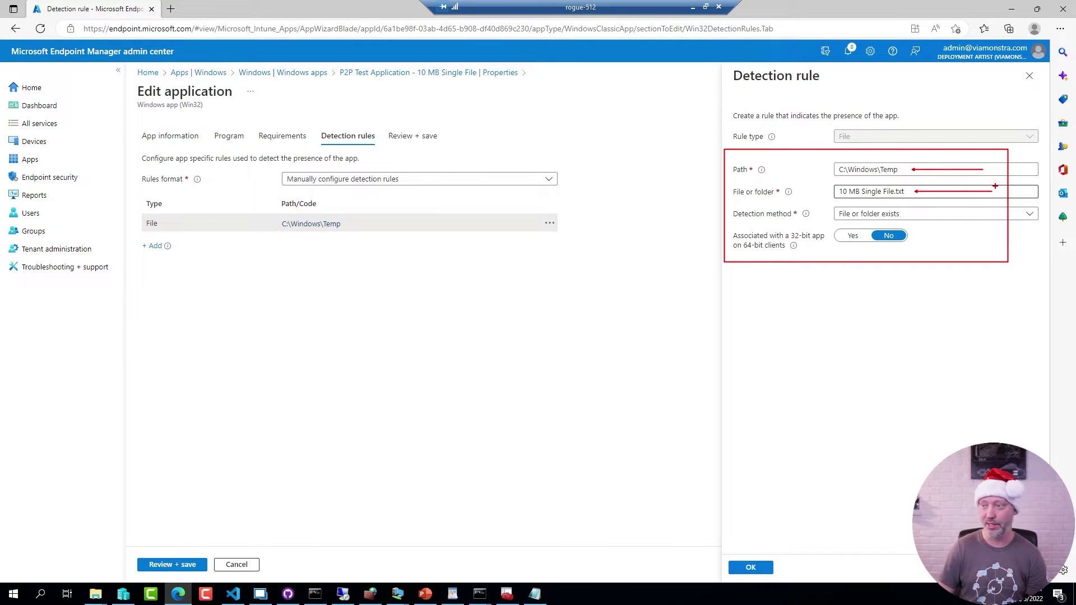
{"action": "key", "text": "Escape"}
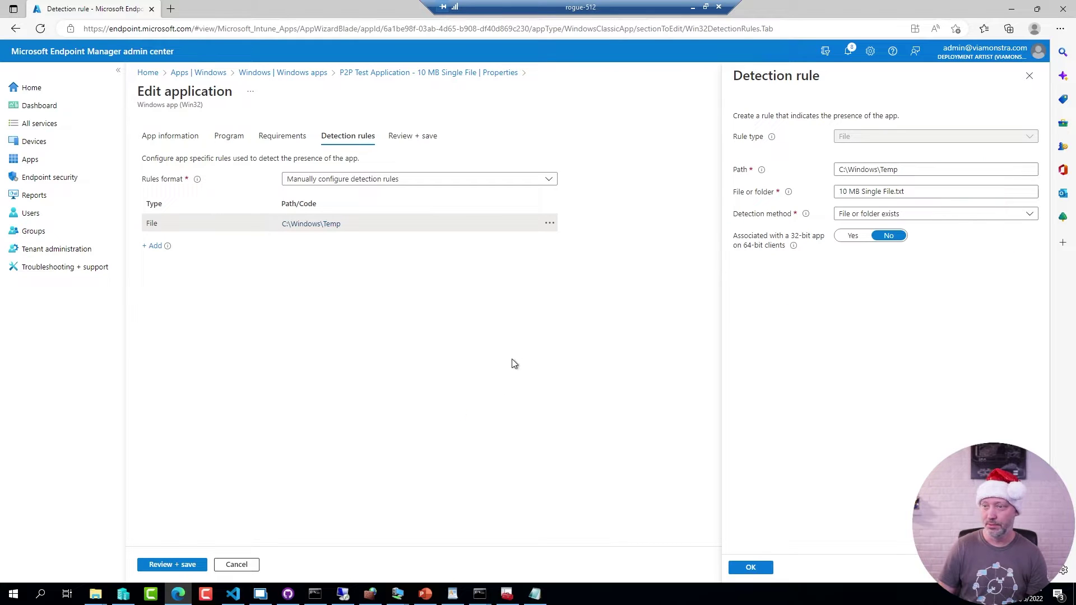
{"action": "left_click", "coordinate": [391, 75]}
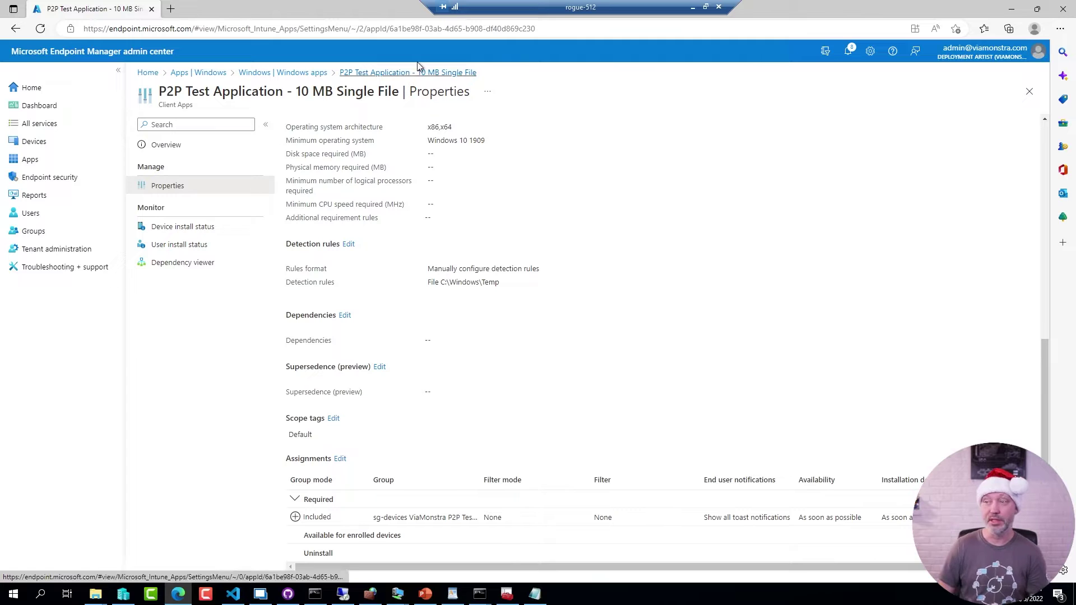
- Copy the app ID 6a1be98f-03ab-4d65-b908-df40d869c230 from the end of the page address
{"action": "left_click", "coordinate": [391, 28]}
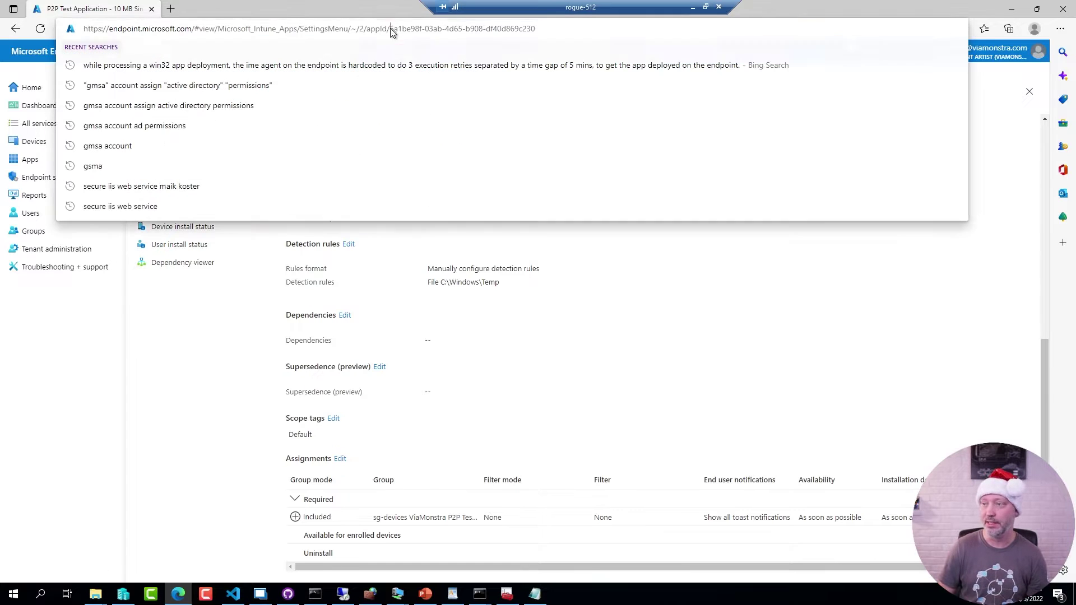
{"action": "left_click", "coordinate": [538, 29]}
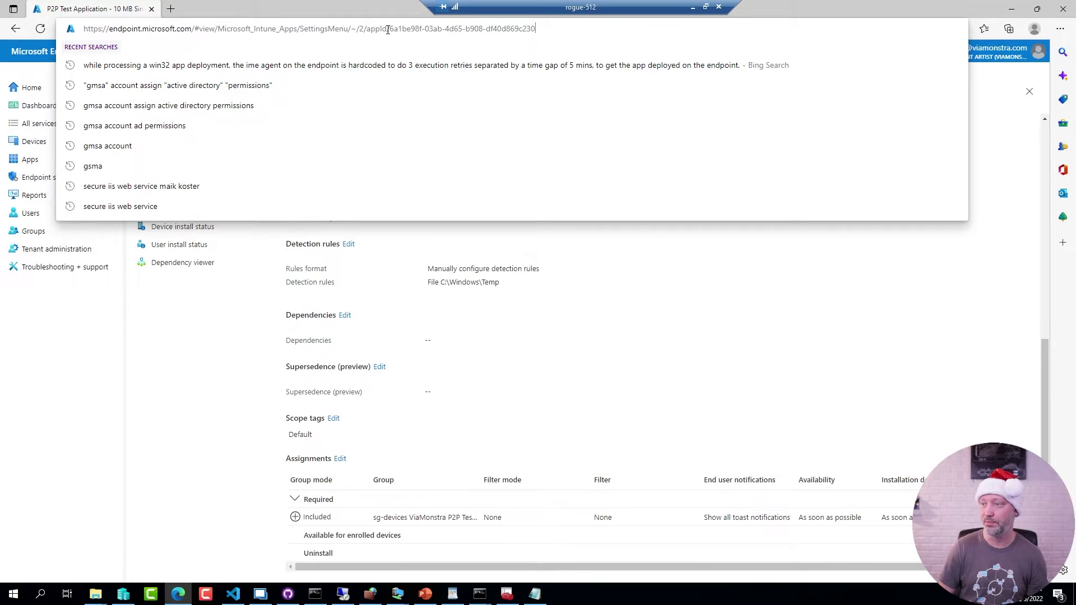
{"action": "left_click_drag", "start_coordinate": [389, 29], "coordinate": [551, 29]}
{"action": "key", "text": "ctrl+c"}
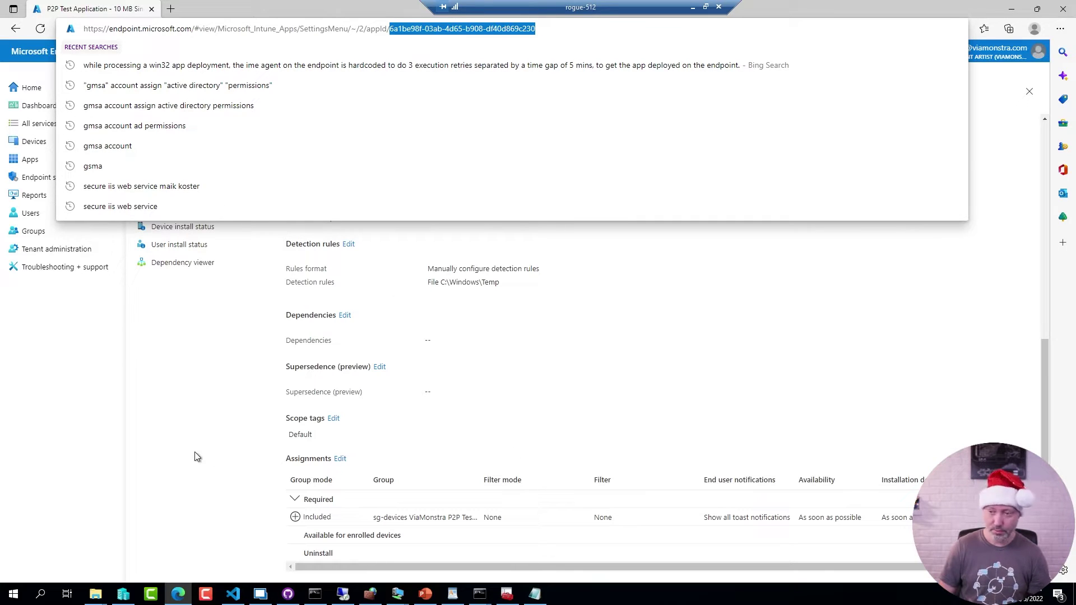
{"action": "left_click", "coordinate": [77, 434]}
- Launch Notepad with the notepad command and paste the app ID into the new note
{"action": "key", "text": "super+r"}
{"action": "type", "text": "notepad"}
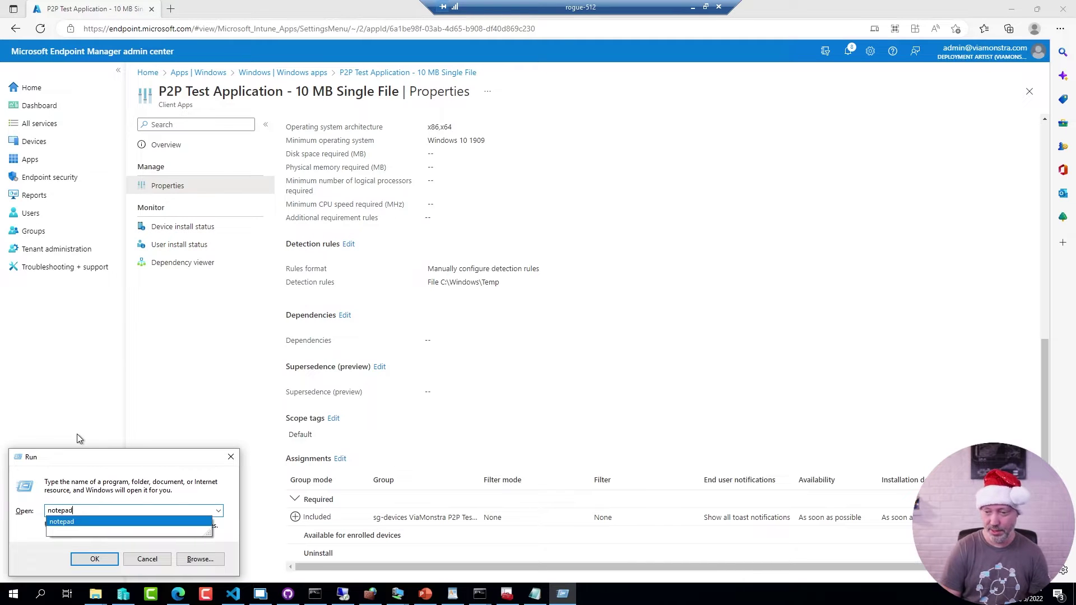
{"action": "key", "text": "Return"}
{"action": "key", "text": "ctrl+v"}
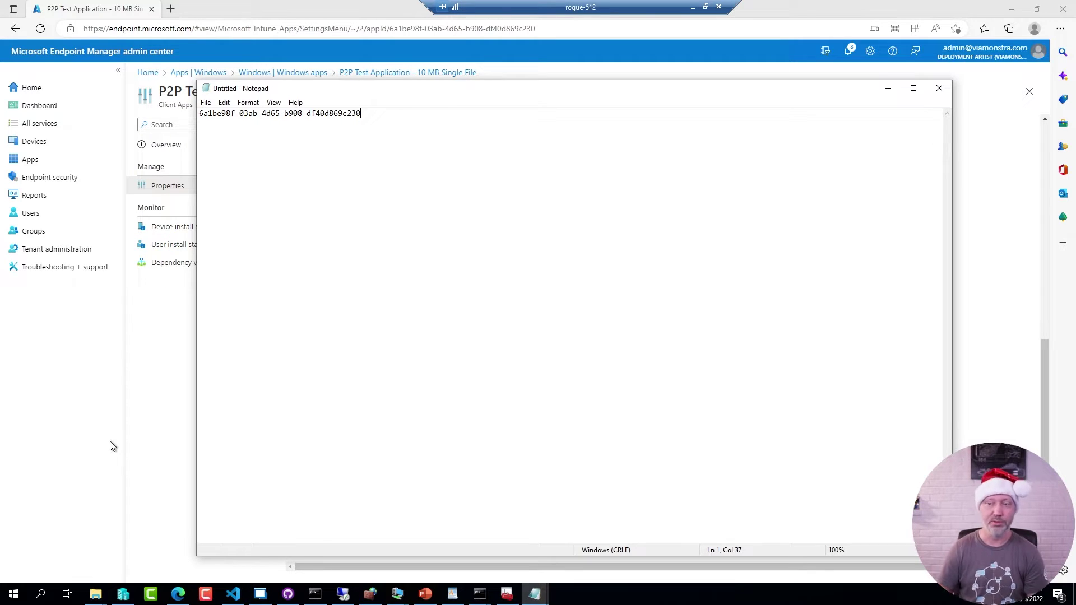
- Open the test user's Overview page from Users and copy the user's object ID from the address
{"action": "left_click", "coordinate": [31, 216]}
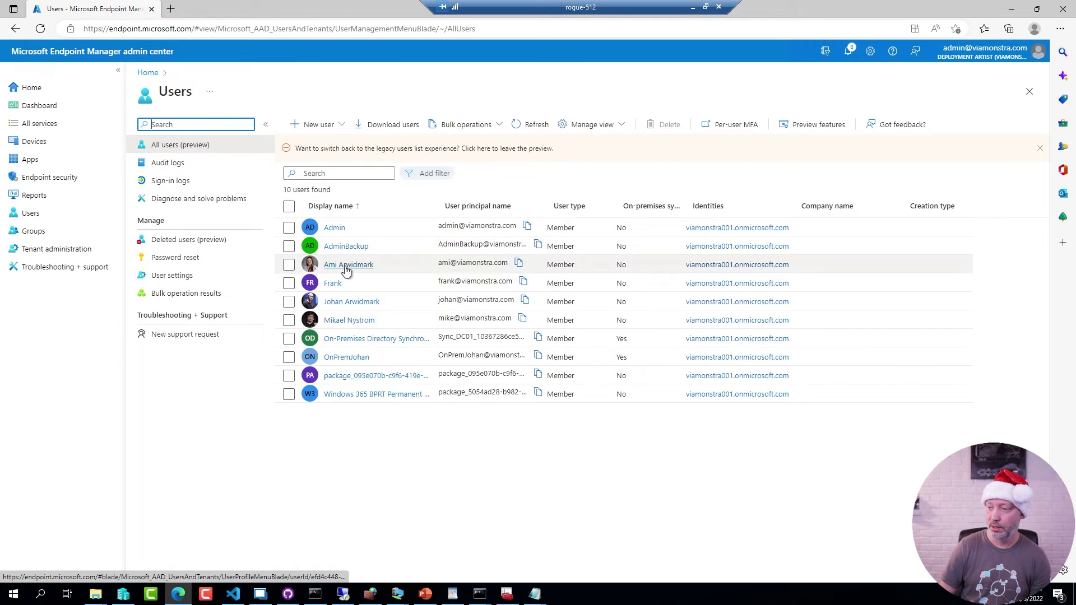
{"action": "left_click", "coordinate": [346, 265]}
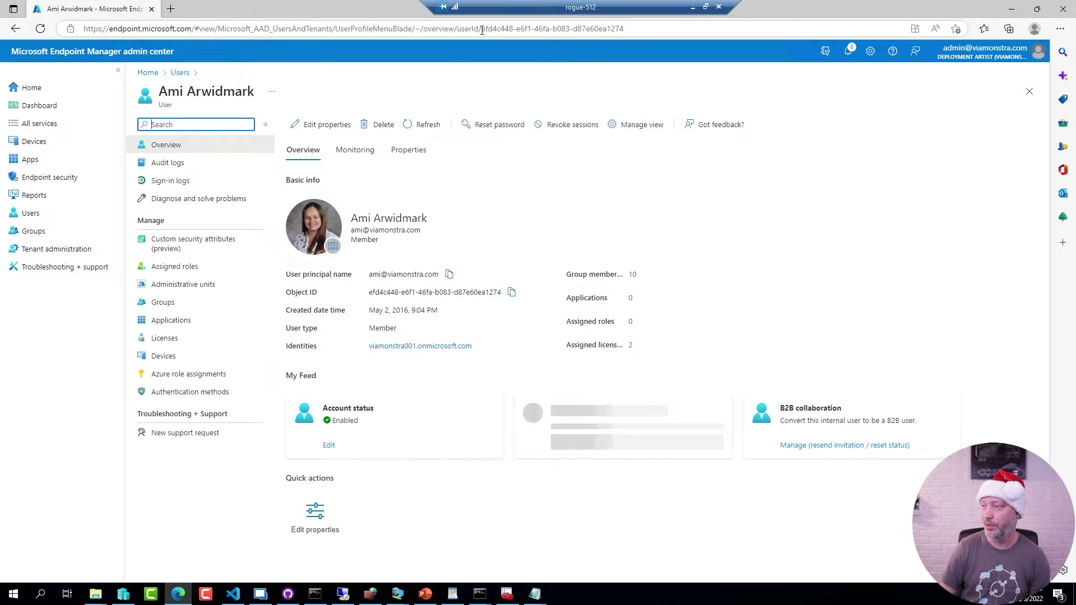
{"action": "left_click_drag", "start_coordinate": [483, 31], "coordinate": [658, 28]}
{"action": "key", "text": "ctrl+c"}
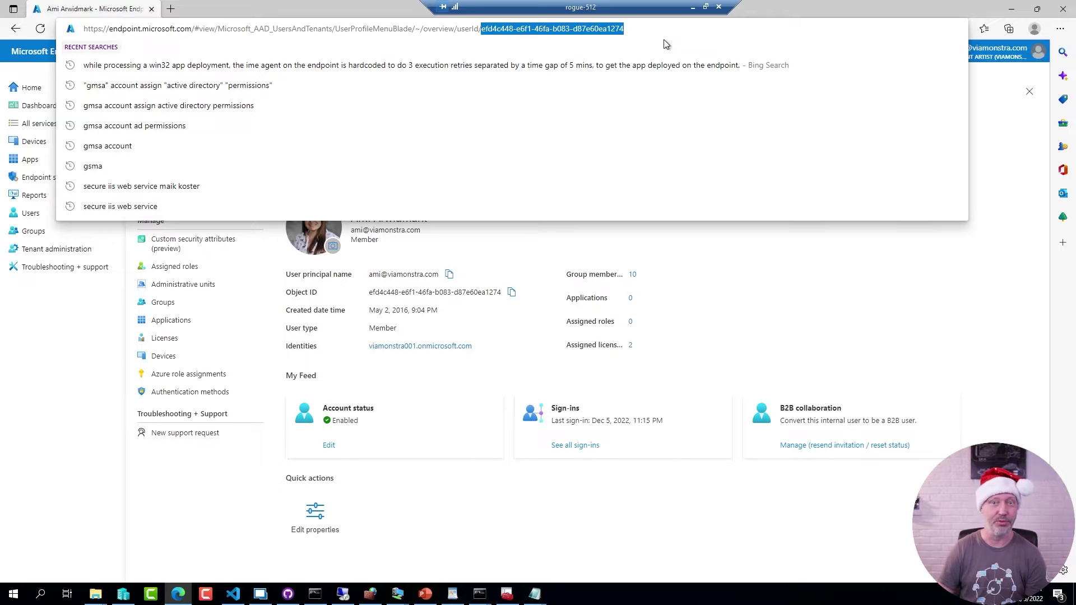
{"action": "key", "text": "super+Tab"}
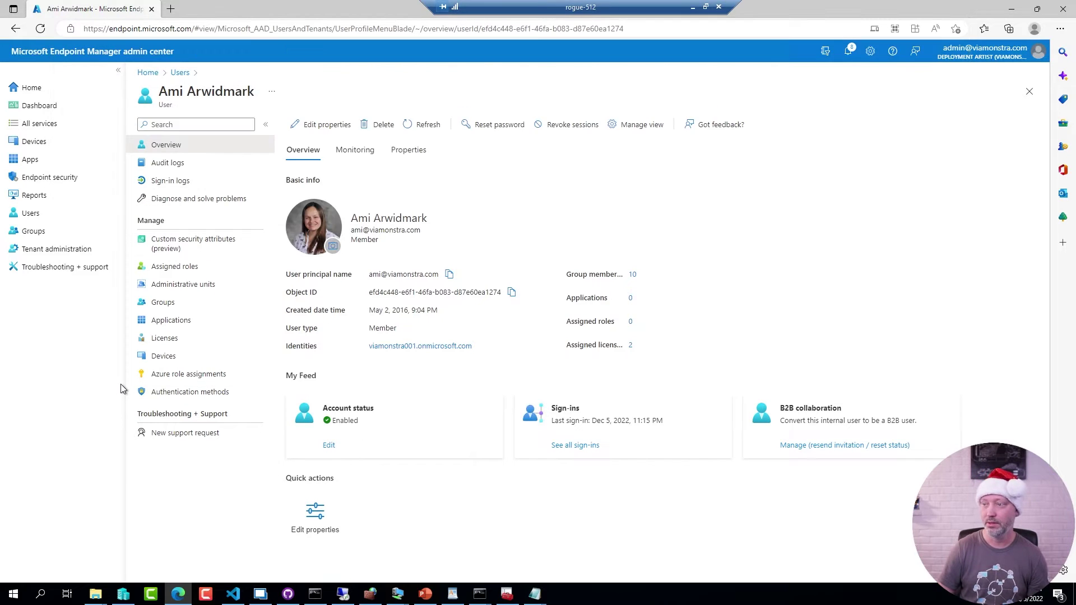
- Paste the user ID below the app ID and label the lines 'Appid' and 'userid'
{"action": "left_click", "coordinate": [528, 172]}
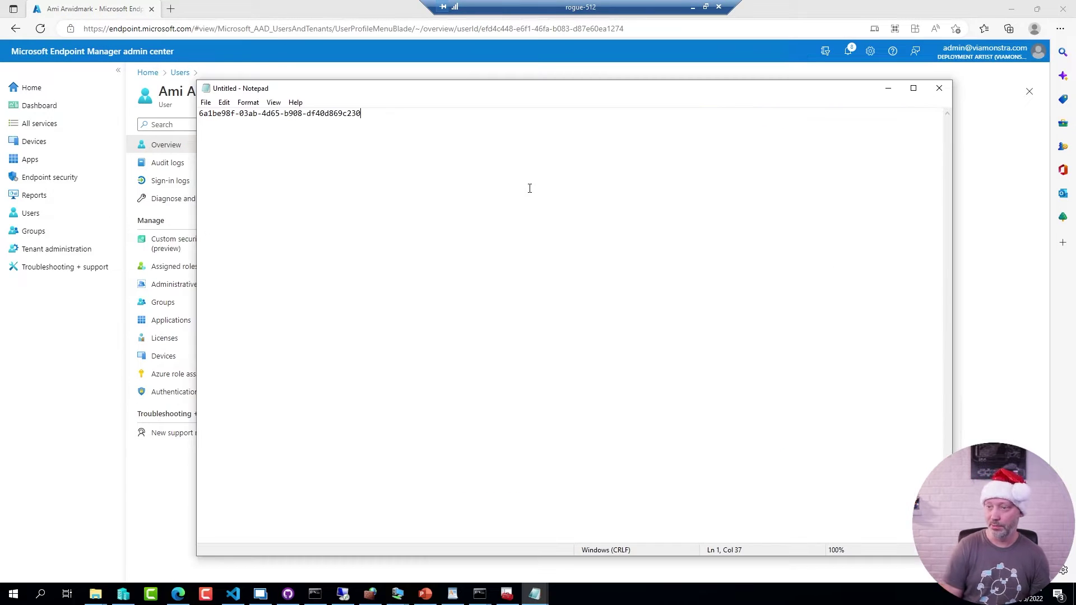
{"action": "key", "text": "Return"}
{"action": "key", "text": "Return"}
{"action": "key", "text": "ctrl+v"}
{"action": "key", "text": "ctrl+Home"}
{"action": "type", "text": "Appid"}
{"action": "key", "text": "Down"}
{"action": "key", "text": "Down"}
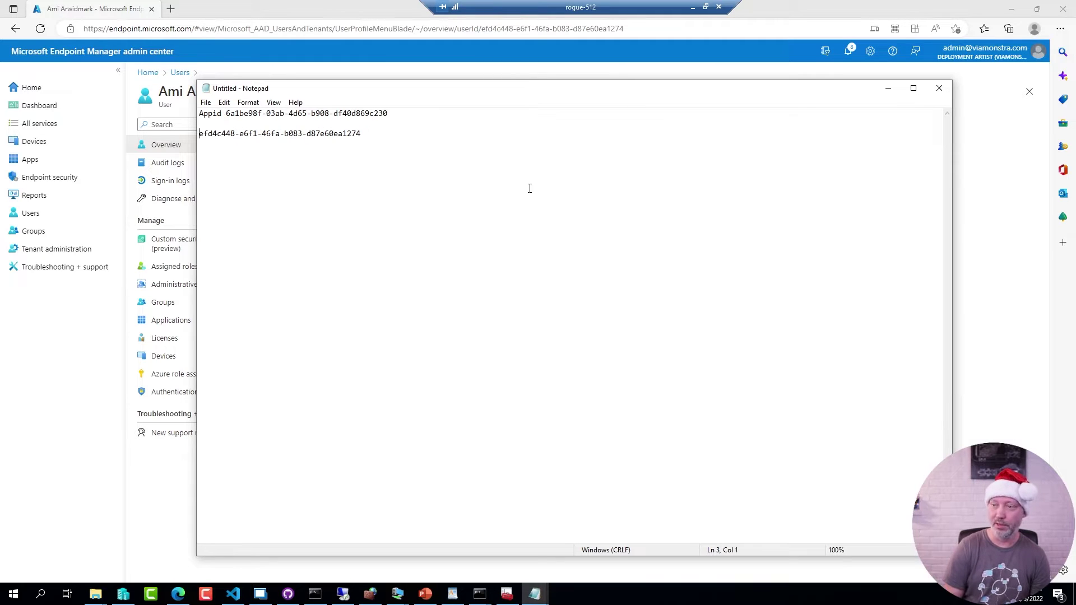
{"action": "type", "text": "useri"}
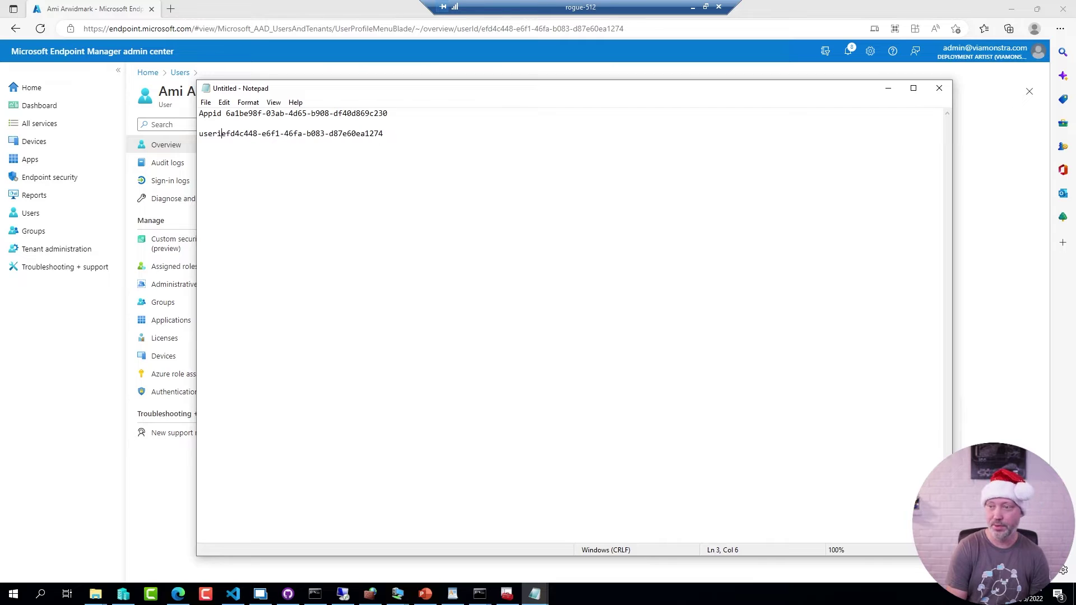
{"action": "type", "text": "d"}
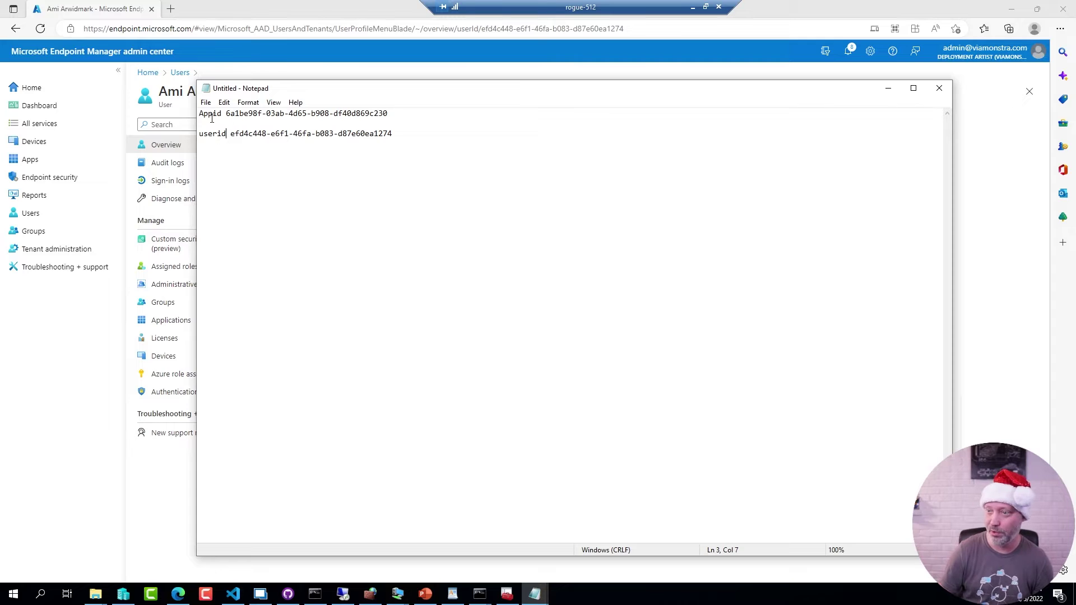
{"action": "left_click_drag", "start_coordinate": [225, 113], "coordinate": [389, 114]}
{"action": "key", "text": "ctrl+c"}
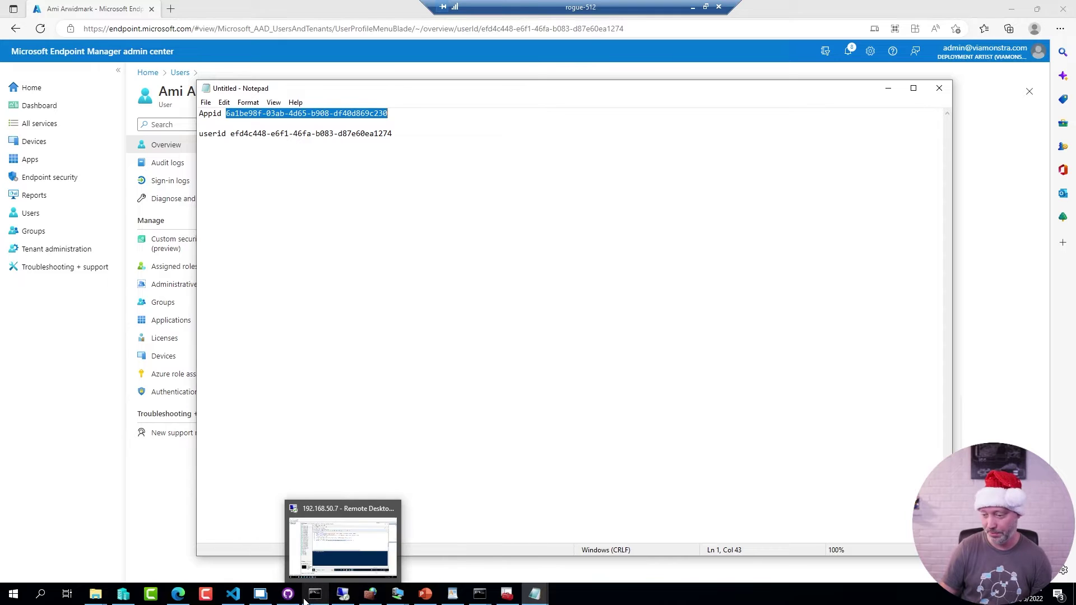
{"action": "left_click", "coordinate": [345, 597]}
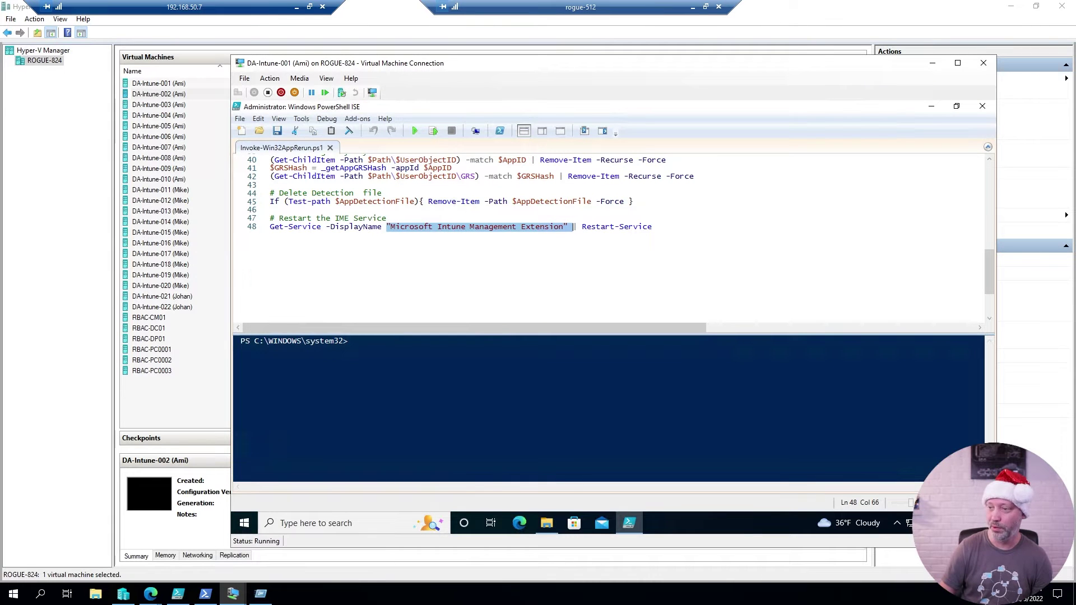
- Put the app ID into $AppID on line 7 and the user ID into $UserObjectID on line 5, then save
{"action": "key", "text": "ctrl+Home"}
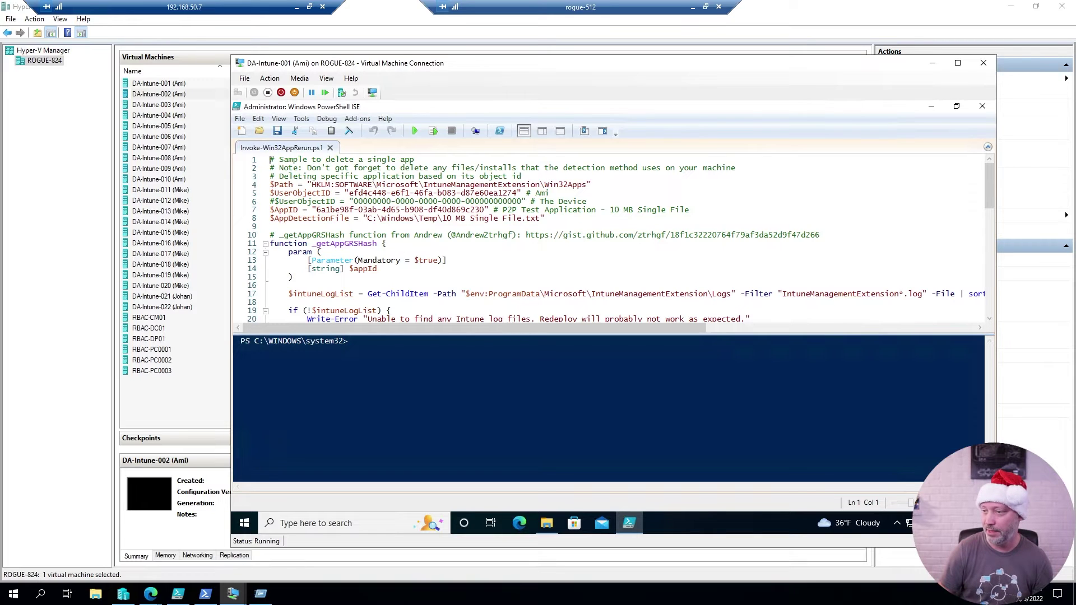
{"action": "left_click_drag", "start_coordinate": [317, 210], "coordinate": [486, 210]}
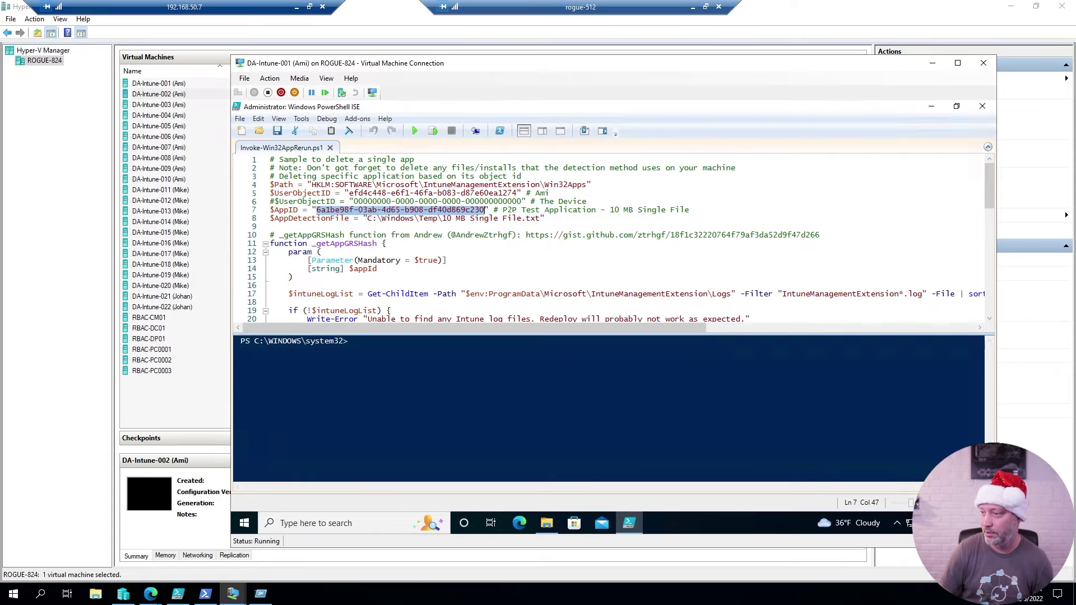
{"action": "key", "text": "ctrl+v"}
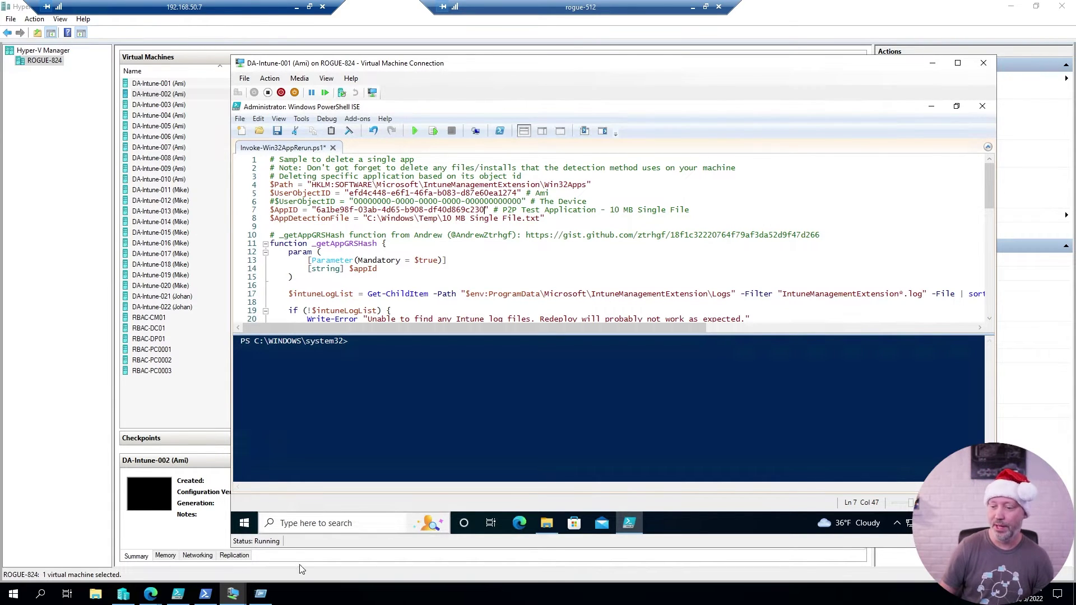
{"action": "left_click", "coordinate": [296, 7]}
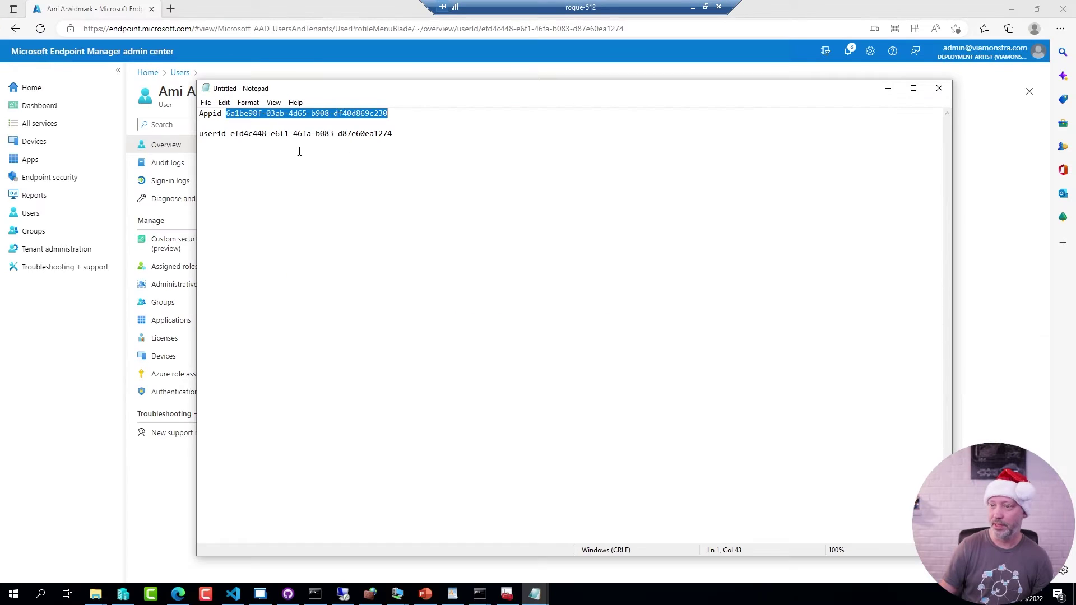
{"action": "left_click", "coordinate": [280, 135]}
{"action": "left_click_drag", "start_coordinate": [231, 133], "coordinate": [398, 133]}
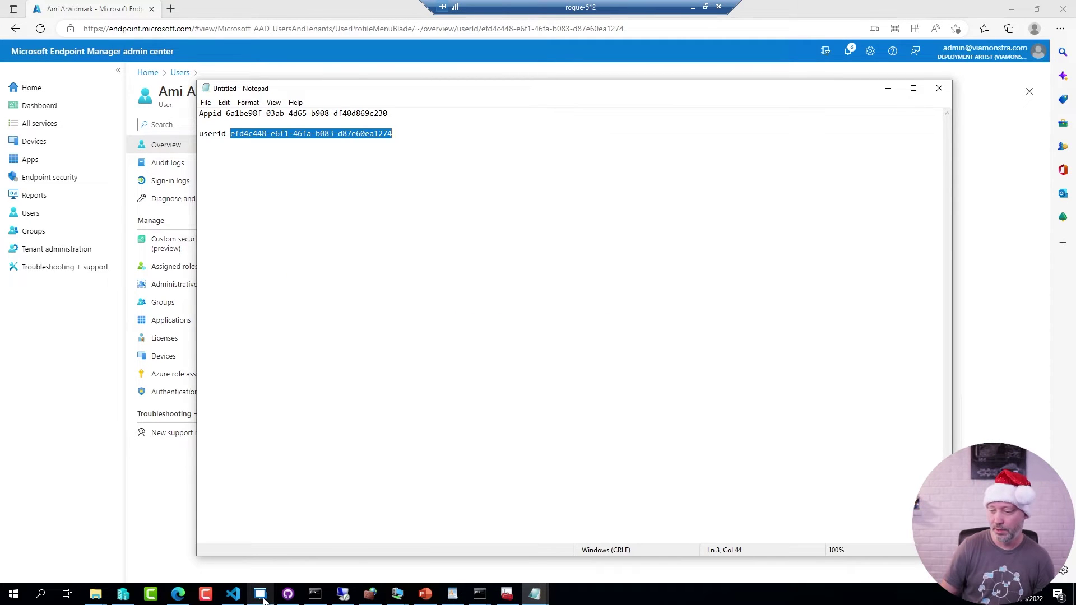
{"action": "left_click", "coordinate": [343, 593]}
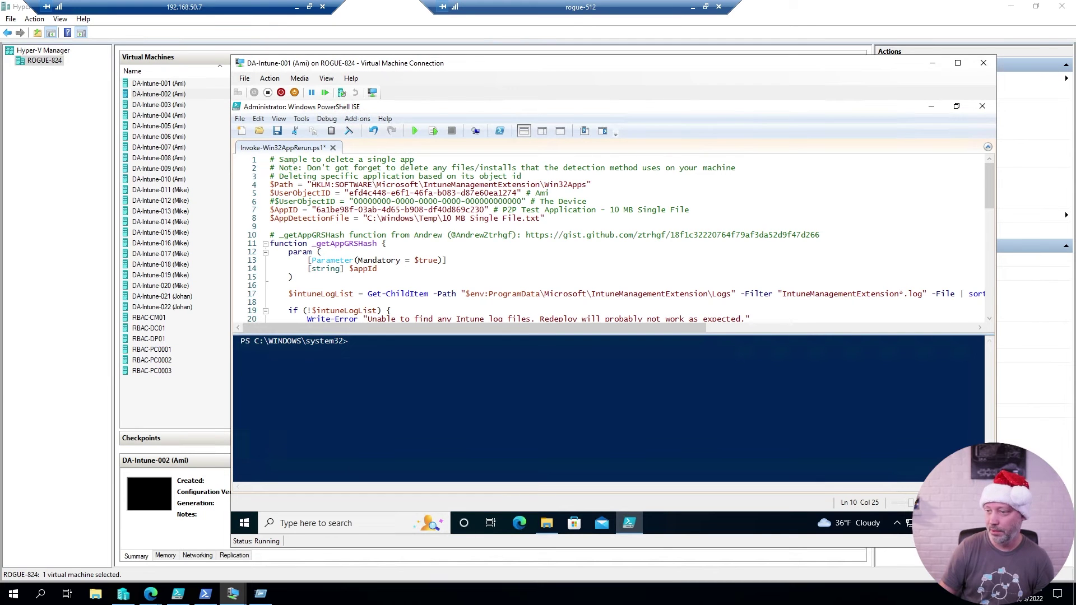
{"action": "left_click_drag", "start_coordinate": [349, 193], "coordinate": [519, 193]}
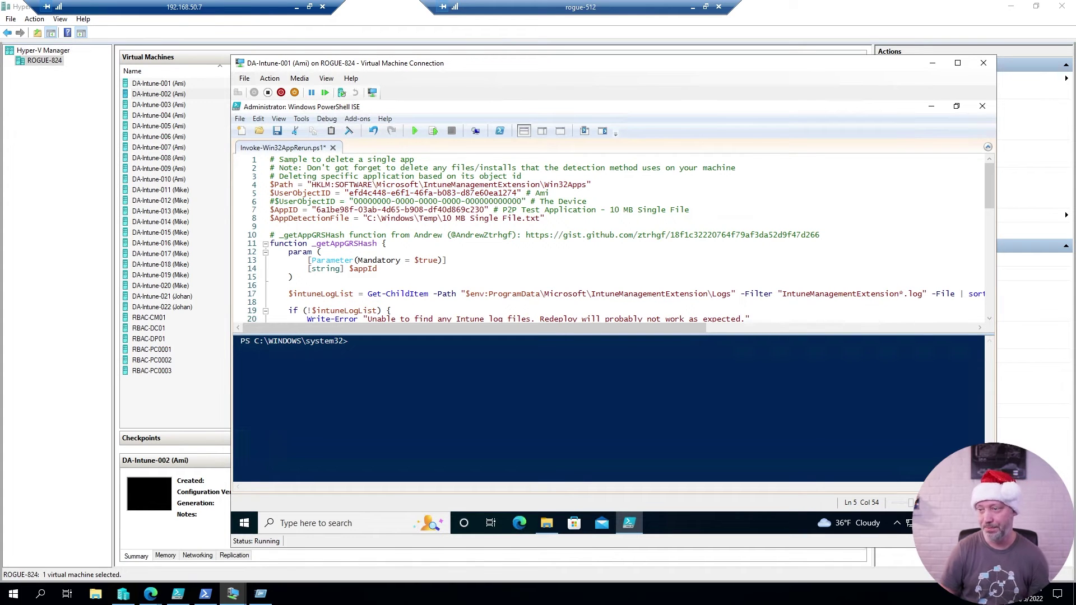
{"action": "key", "text": "ctrl+s"}
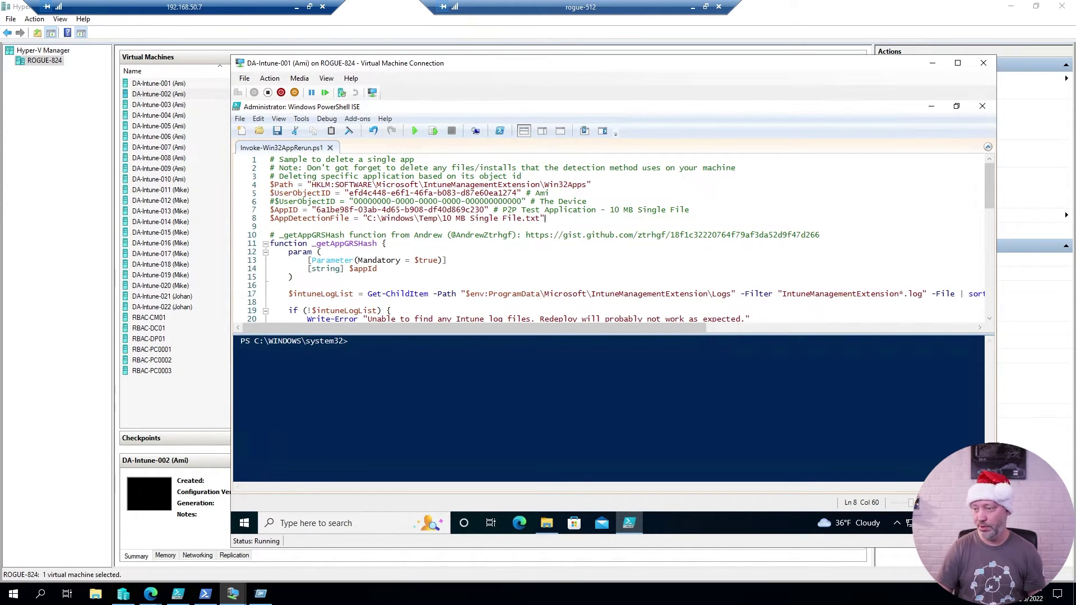
- Run variable lines 1–8 and load the _getAppGRSHash function into the console
{"action": "left_click_drag", "start_coordinate": [544, 218], "coordinate": [270, 159]}
{"action": "key", "text": "F8"}
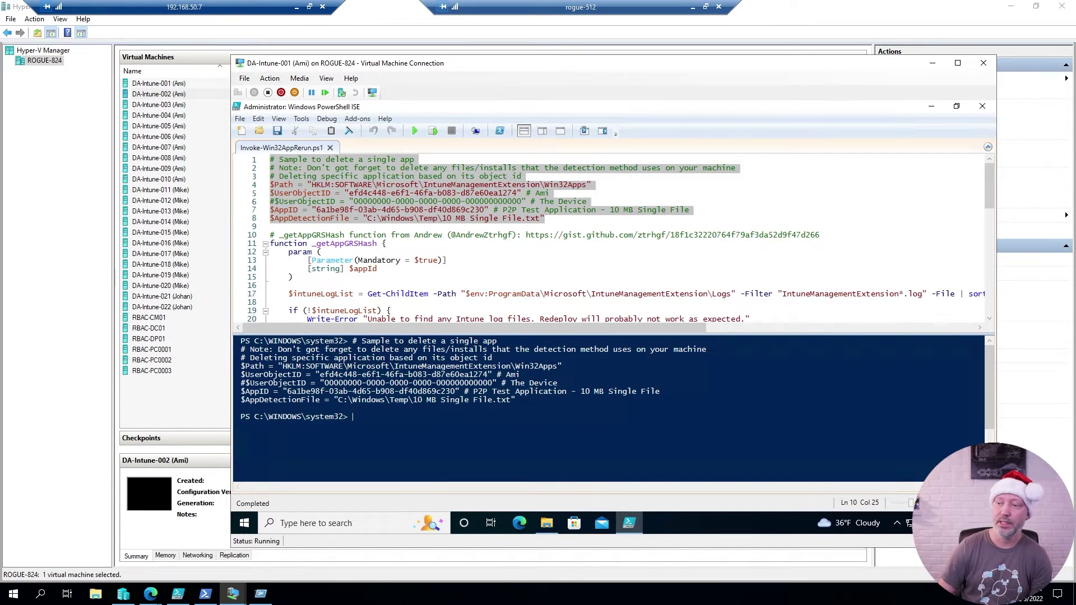
{"action": "left_click", "coordinate": [433, 235]}
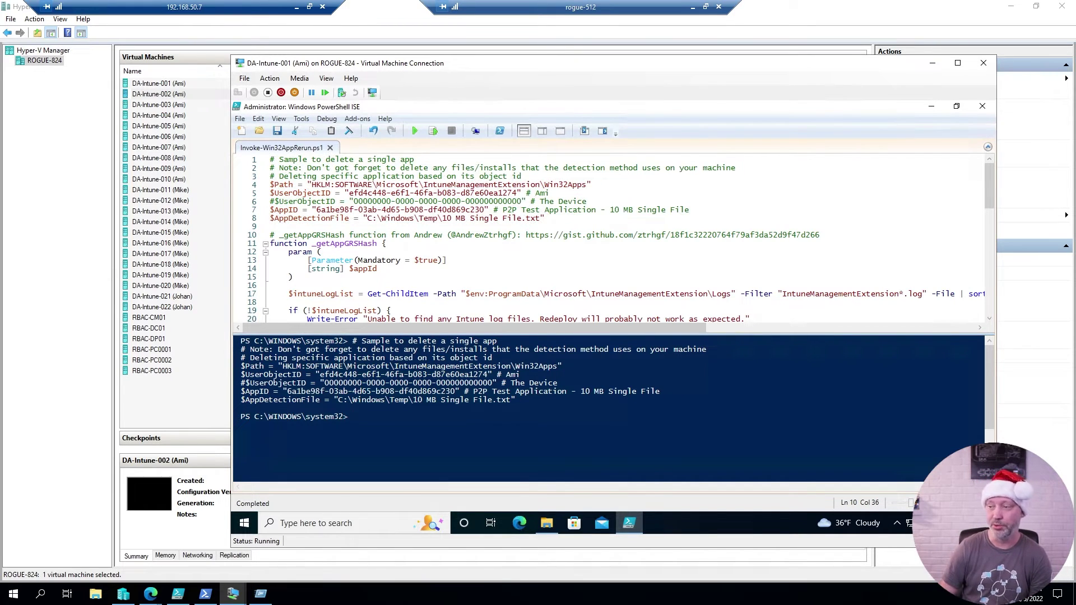
{"action": "scroll", "coordinate": [611, 239], "scroll_direction": "down", "scroll_amount": 2}
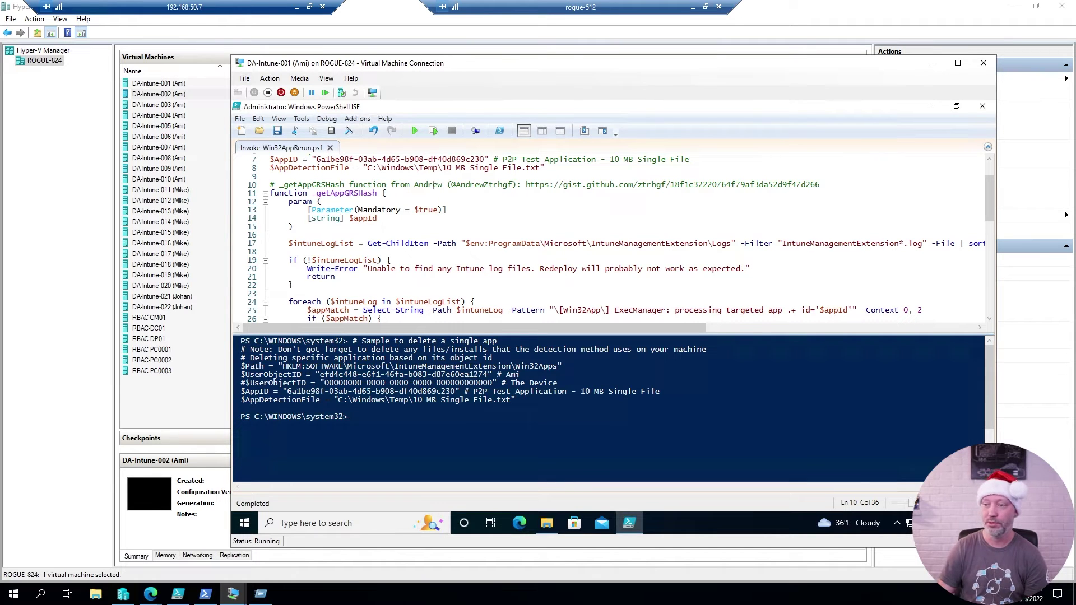
{"action": "left_click", "coordinate": [266, 193]}
{"action": "key", "text": "Down"}
{"action": "key", "text": "shift+Home"}
{"action": "key", "text": "F8"}
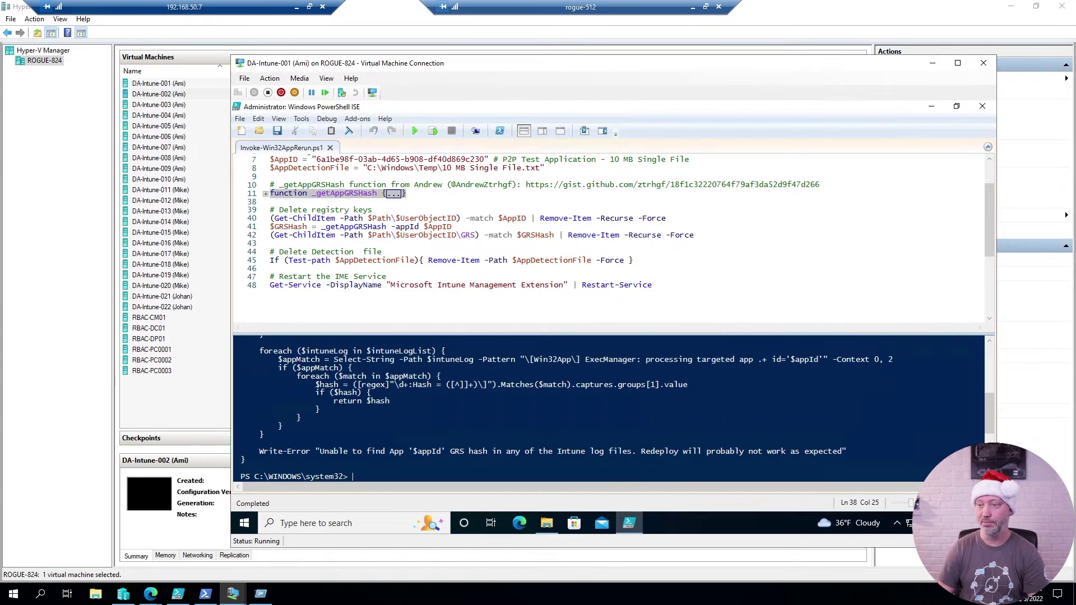
- Compute the GRS hash with line 41 and print $GRSHash in the console
{"action": "left_click_drag", "start_coordinate": [451, 227], "coordinate": [270, 227]}
{"action": "key", "text": "F8"}
{"action": "left_click", "coordinate": [323, 235]}
{"action": "key", "text": "F8"}
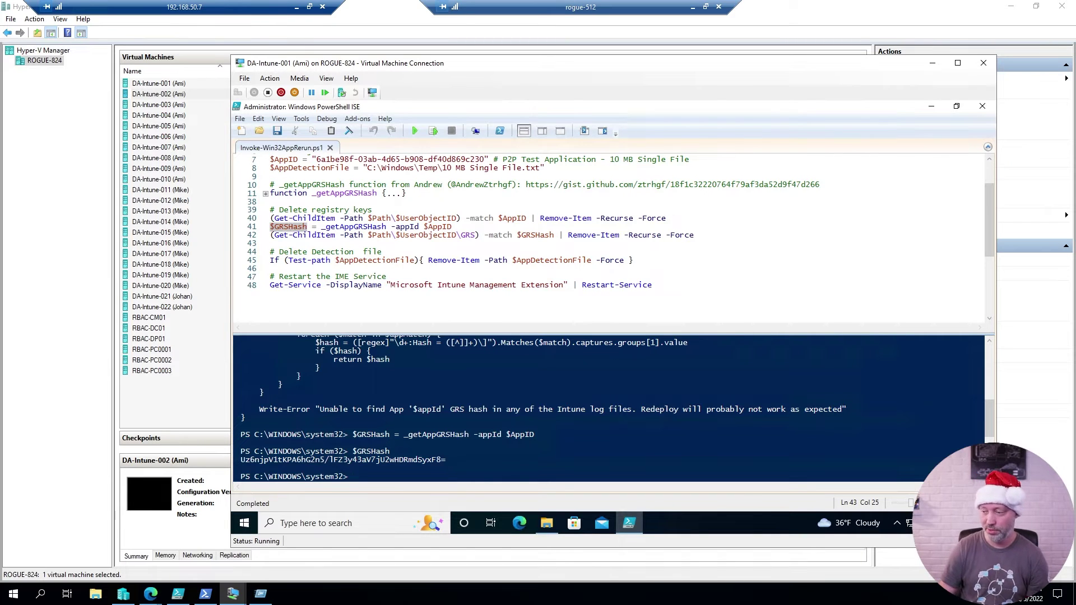
{"action": "key", "text": "super+r"}
- Launch Registry Editor via regedit, approving the User Account Control prompt
{"action": "type", "text": "regedit"}
{"action": "key", "text": "Return"}
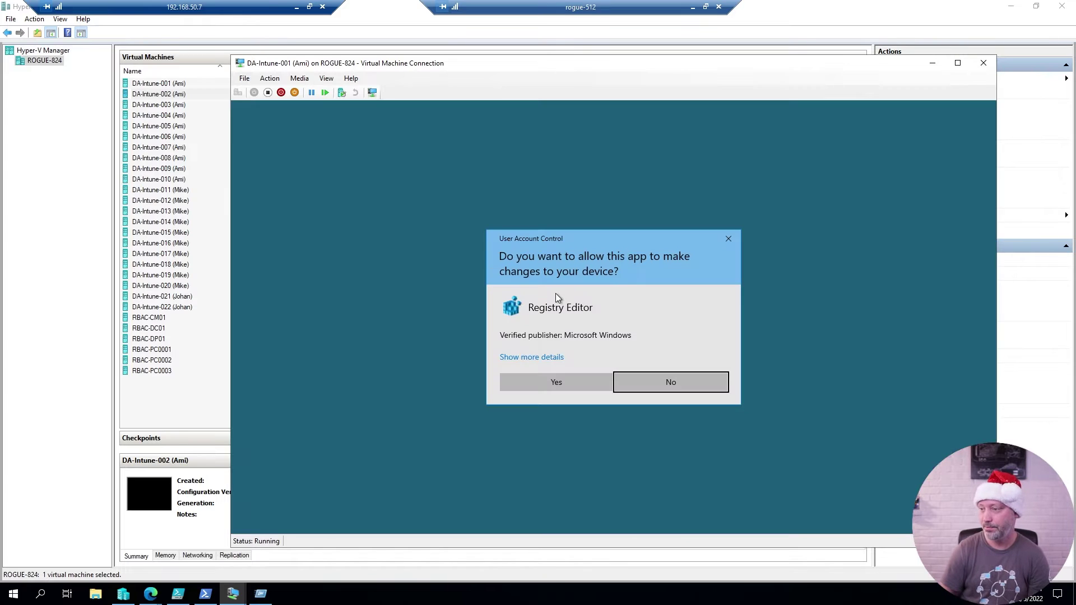
{"action": "left_click", "coordinate": [539, 382]}
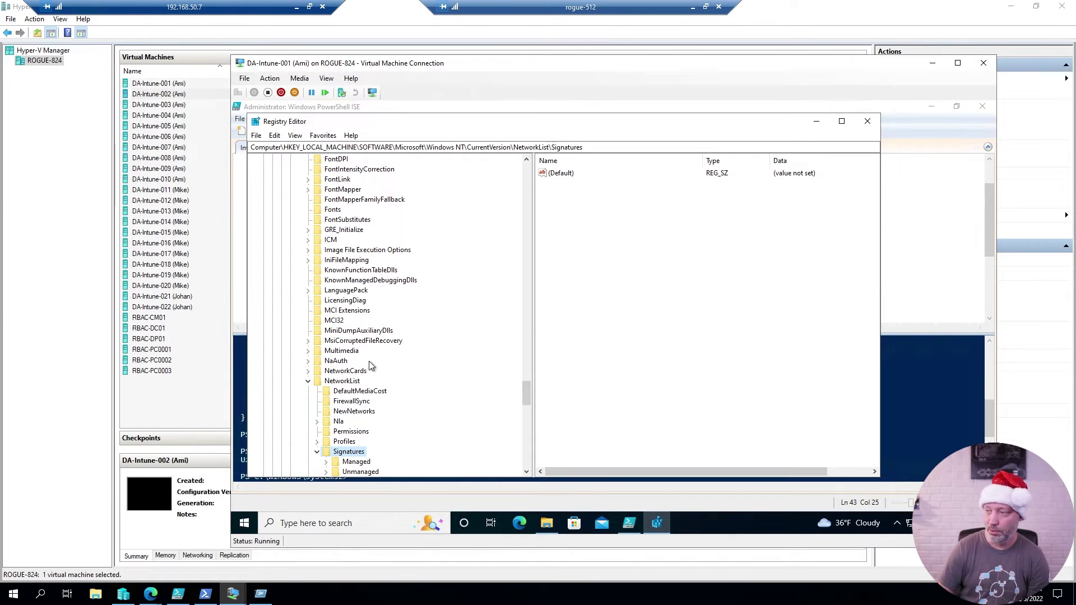
{"action": "scroll", "coordinate": [368, 358], "scroll_direction": "down", "scroll_amount": 4}
{"action": "key", "text": "Left"}
{"action": "key", "text": "Left"}
{"action": "key", "text": "Left"}
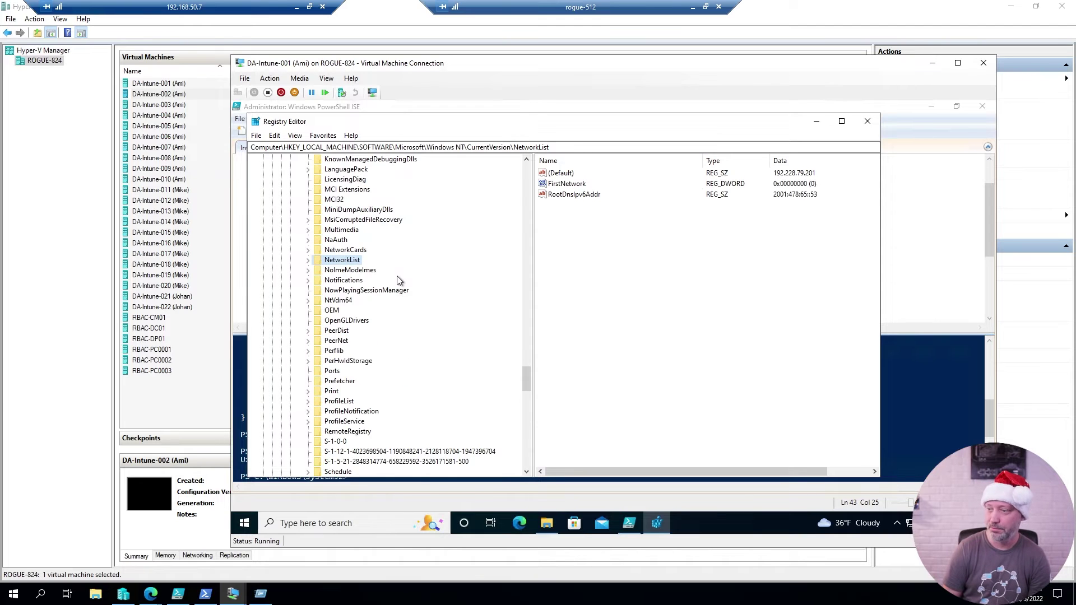
{"action": "key", "text": "Left"}
{"action": "key", "text": "Left"}
{"action": "key", "text": "Left"}
{"action": "key", "text": "Left"}
{"action": "key", "text": "Left"}
{"action": "key", "text": "Left"}
{"action": "key", "text": "Left"}
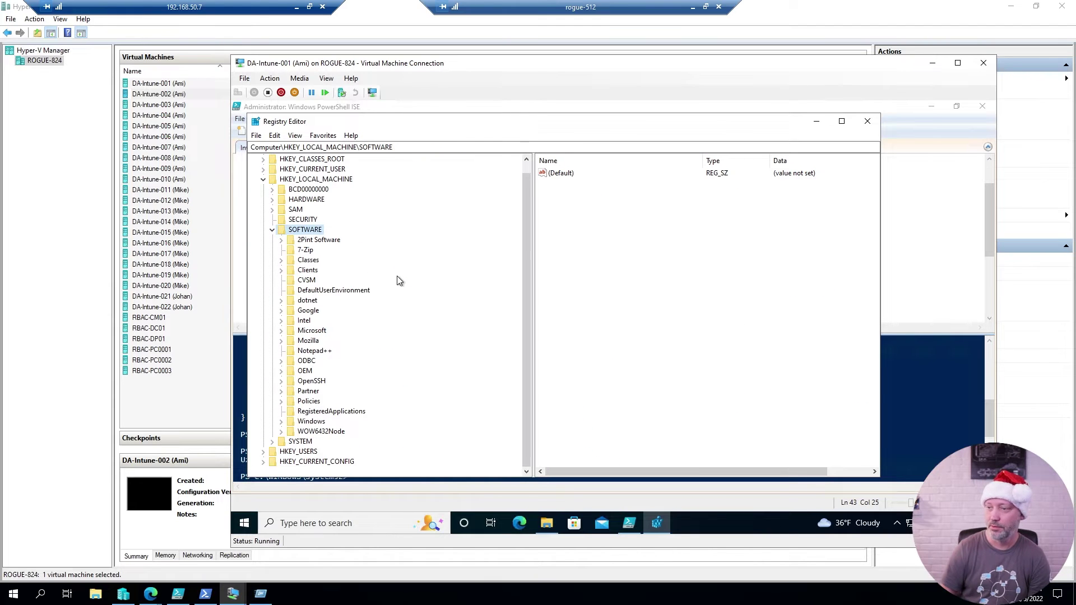
- Copy the Win32Apps registry path from the script and jump to it in Registry Editor
{"action": "left_click", "coordinate": [629, 522]}
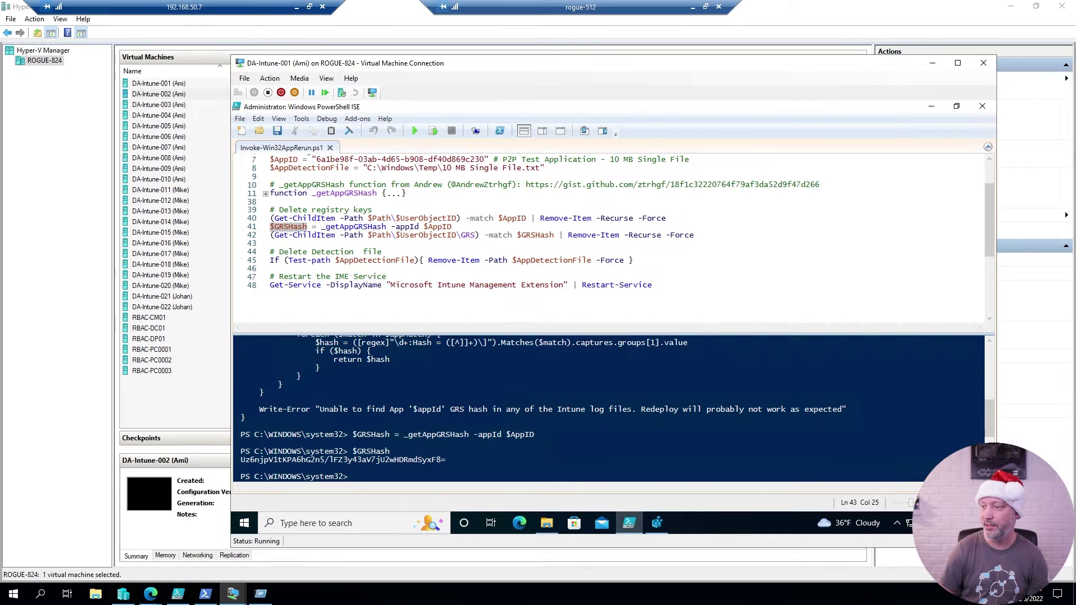
{"action": "scroll", "coordinate": [336, 224], "scroll_direction": "up", "scroll_amount": 2}
{"action": "left_click_drag", "start_coordinate": [334, 184], "coordinate": [585, 185]}
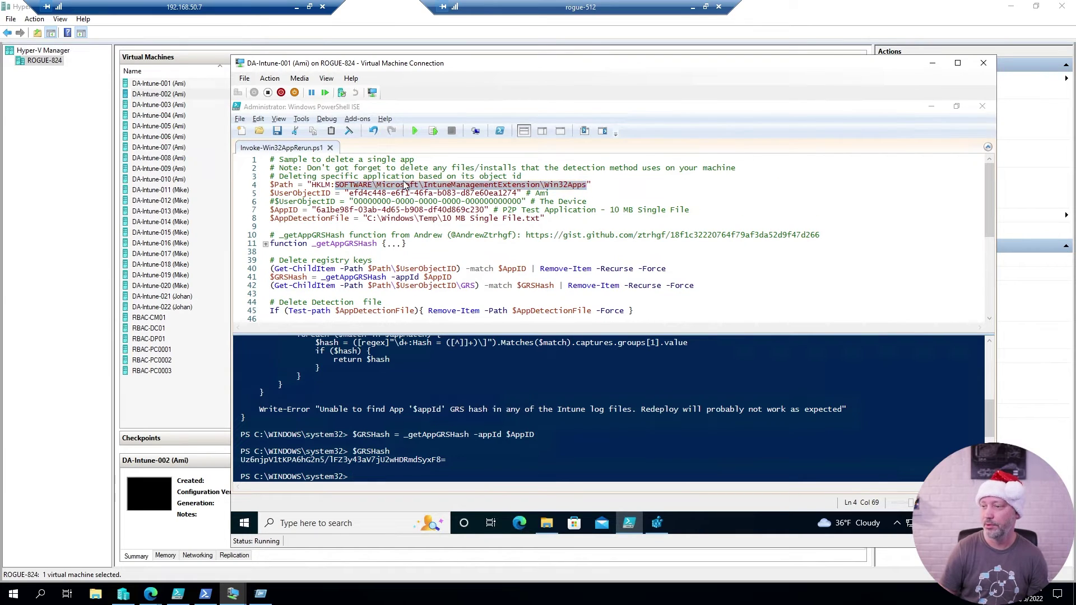
{"action": "key", "text": "alt+Tab"}
{"action": "left_click", "coordinate": [449, 147]}
{"action": "type", "text": "Computer\\HKEY_LOCAL_MACHINE\\SOFTWARE\\Microsoft\\IntuneManagementExtension\\Win32Apps"}
{"action": "key", "text": "Return"}
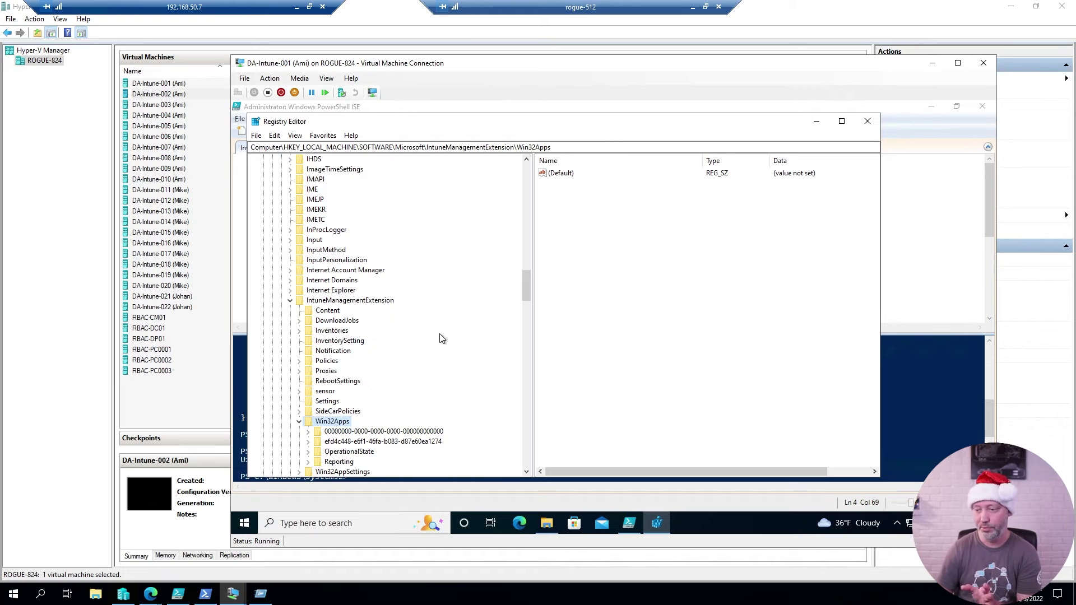
- Expand the user's key under Win32Apps and its GRS key to list the hash entries
{"action": "scroll", "coordinate": [439, 334], "scroll_direction": "down", "scroll_amount": 3}
{"action": "left_click", "coordinate": [388, 341]}
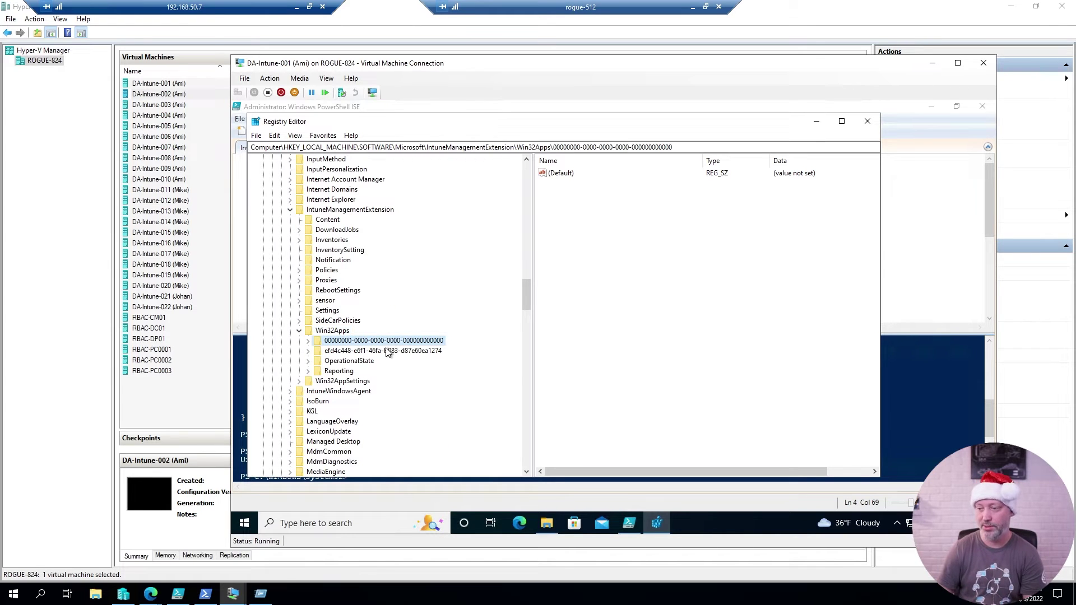
{"action": "left_click", "coordinate": [385, 352]}
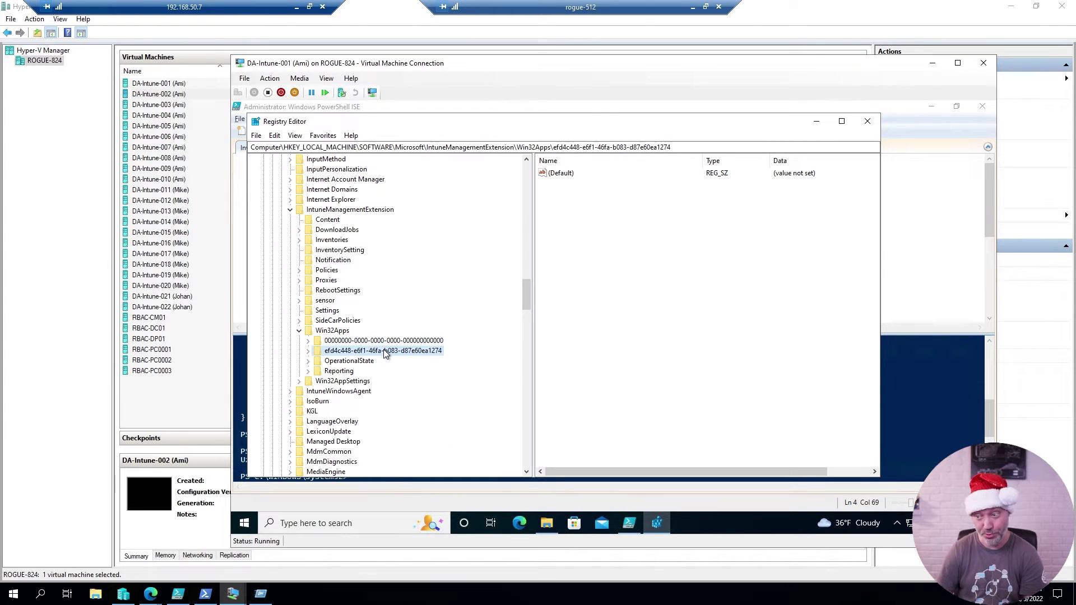
{"action": "left_click", "coordinate": [308, 351]}
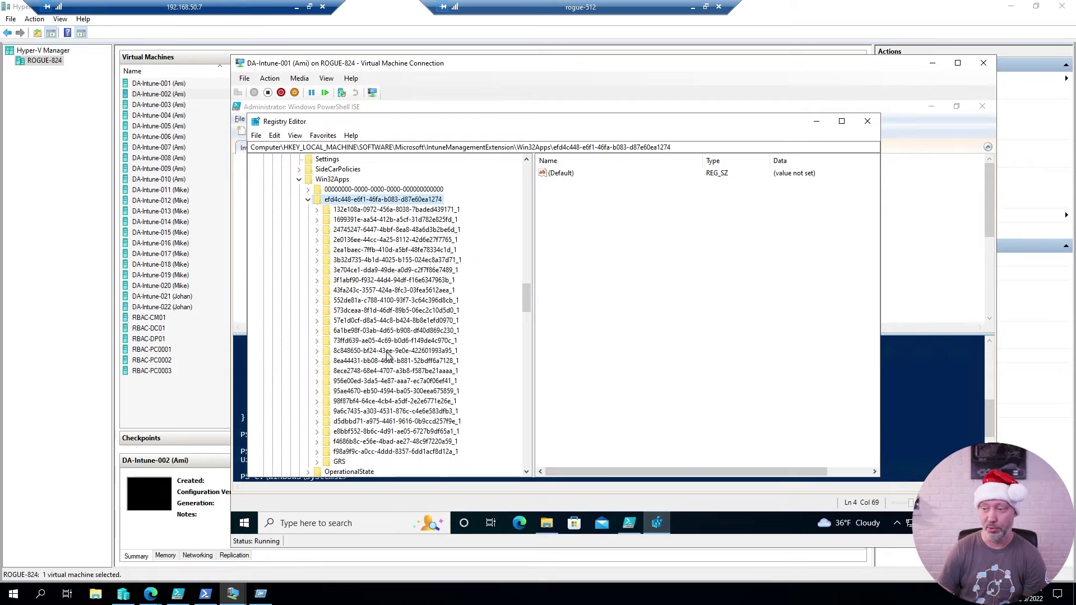
{"action": "scroll", "coordinate": [385, 339], "scroll_direction": "down", "scroll_amount": 4}
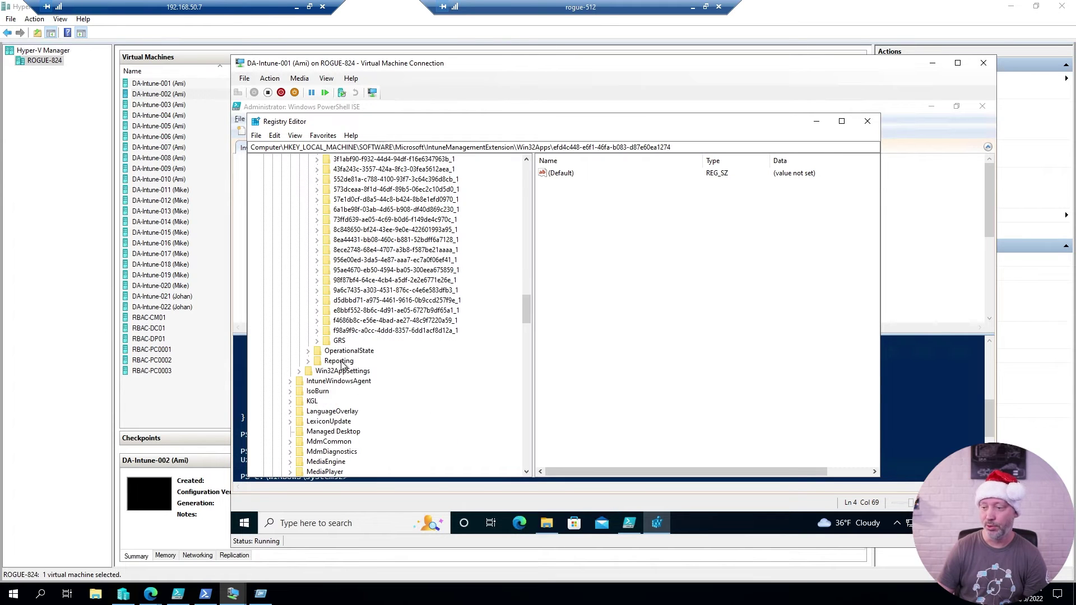
{"action": "left_click", "coordinate": [317, 340]}
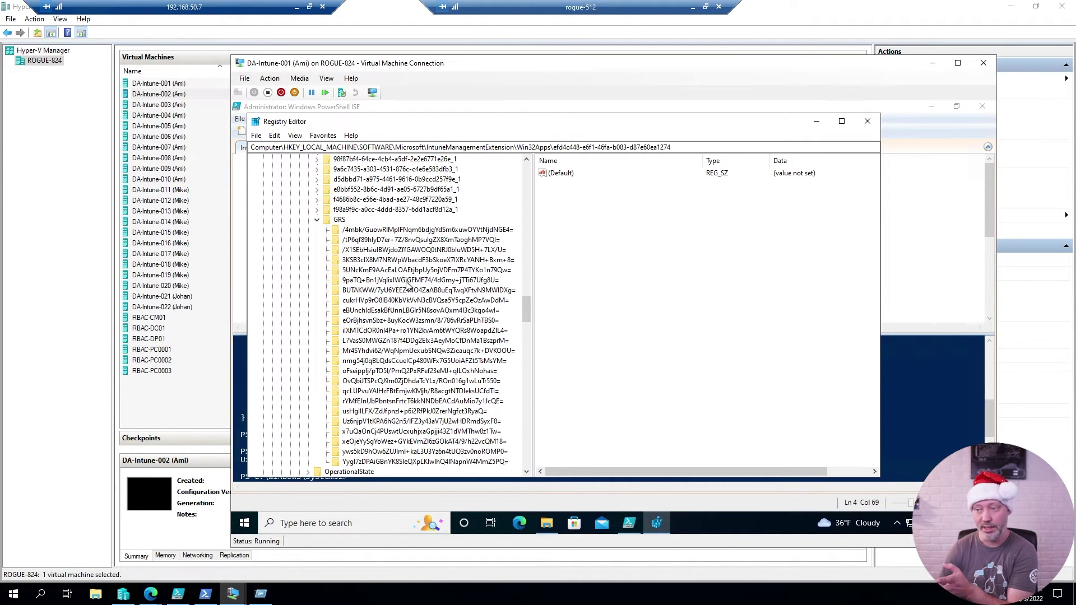
- Run script lines 40–42 to delete the app's registry keys
{"action": "left_click", "coordinate": [628, 524]}
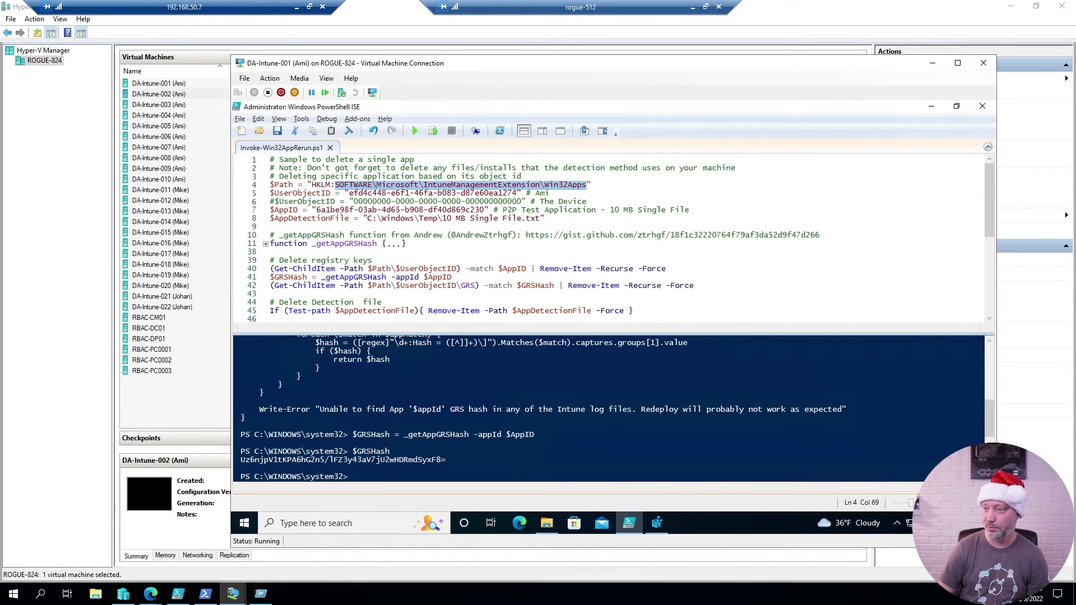
{"action": "left_click", "coordinate": [270, 226]}
{"action": "scroll", "coordinate": [270, 226], "scroll_direction": "down", "scroll_amount": 2}
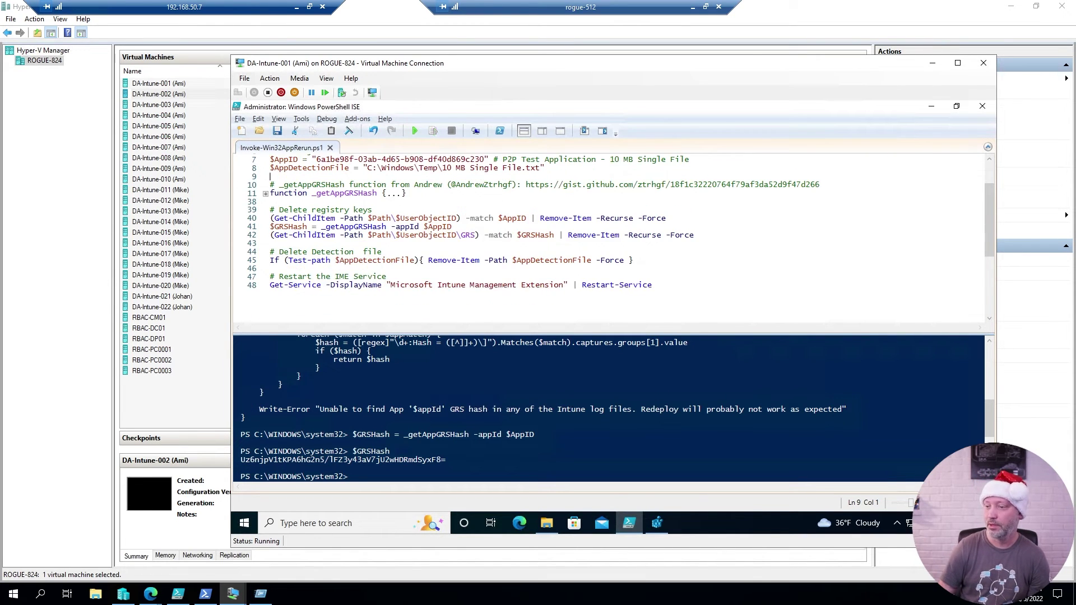
{"action": "left_click_drag", "start_coordinate": [693, 235], "coordinate": [222, 219]}
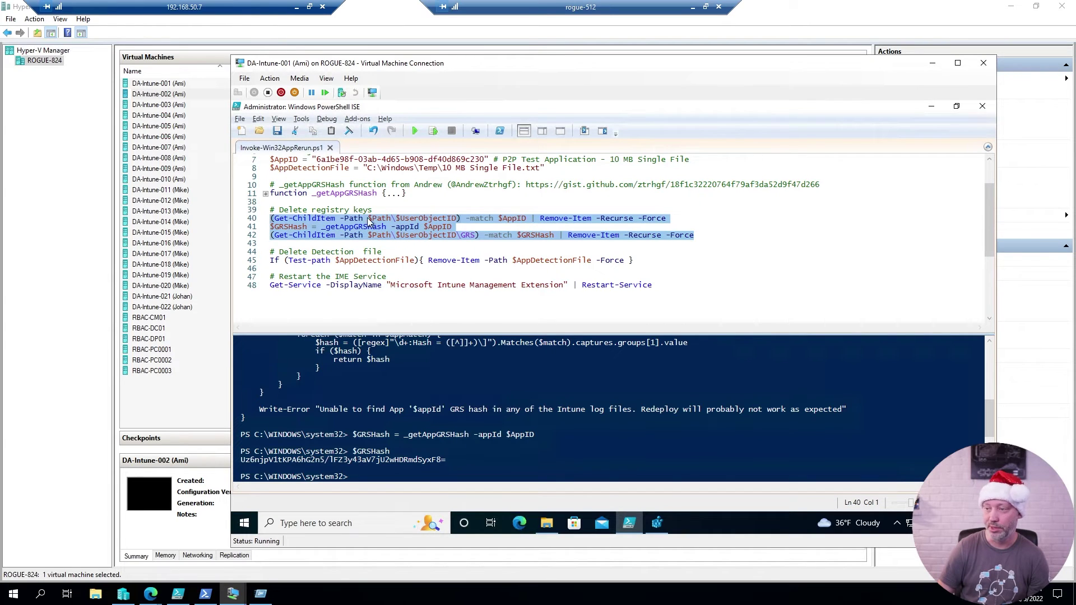
{"action": "left_click", "coordinate": [434, 133]}
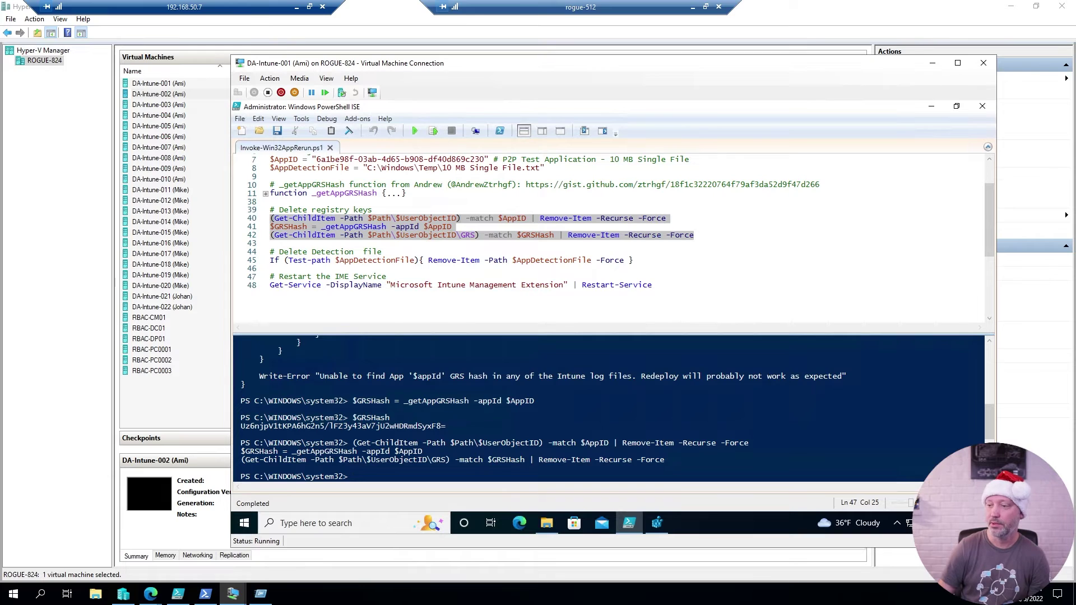
{"action": "left_click", "coordinate": [395, 259]}
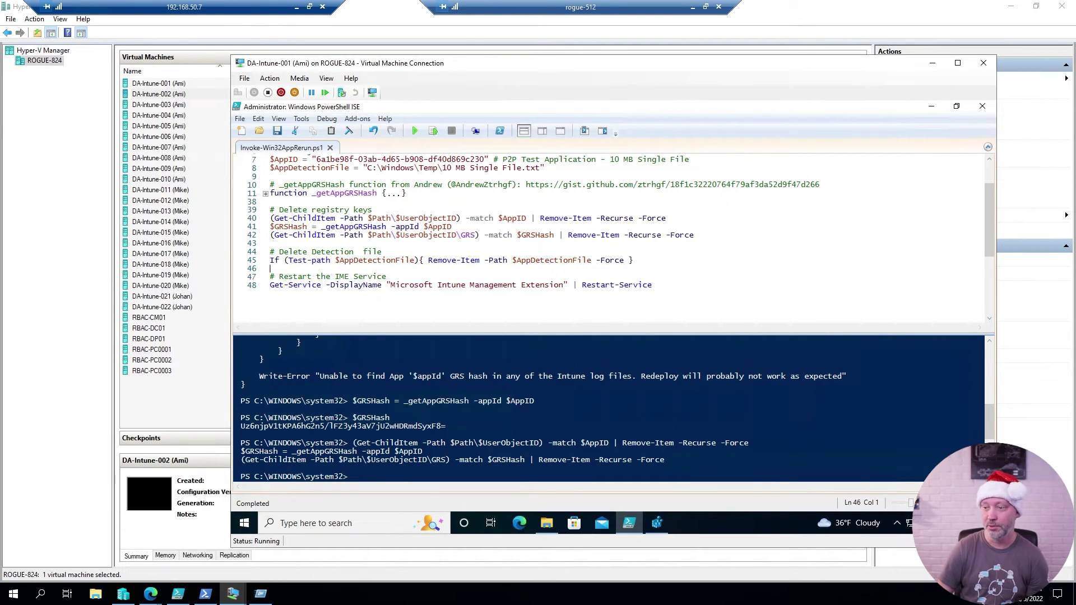
- Check that the detection file exists, then delete it by running line 45
{"action": "left_click_drag", "start_coordinate": [285, 260], "coordinate": [421, 260]}
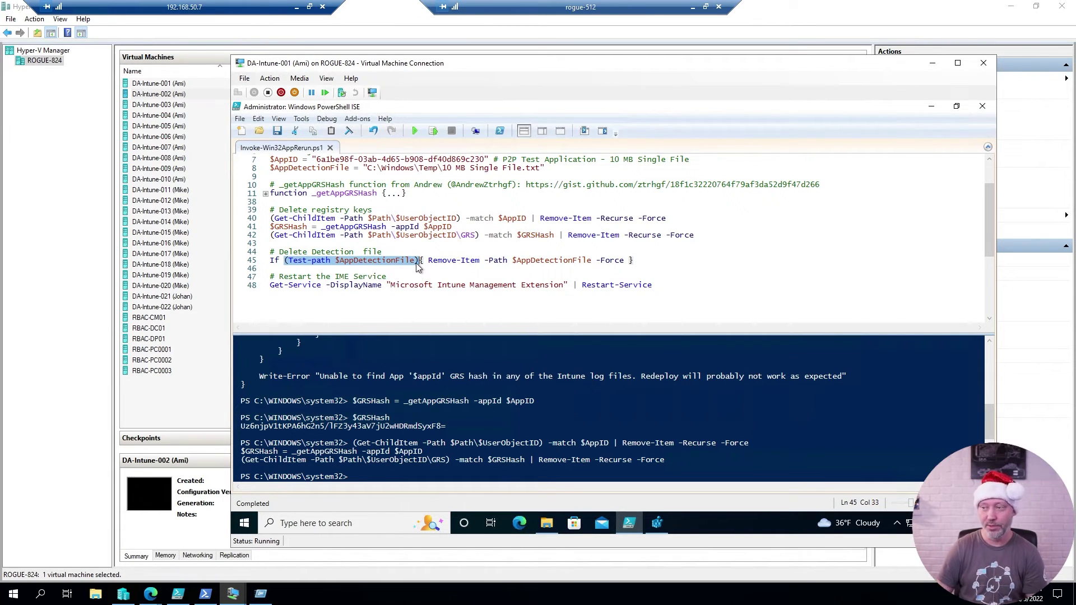
{"action": "left_click", "coordinate": [433, 131]}
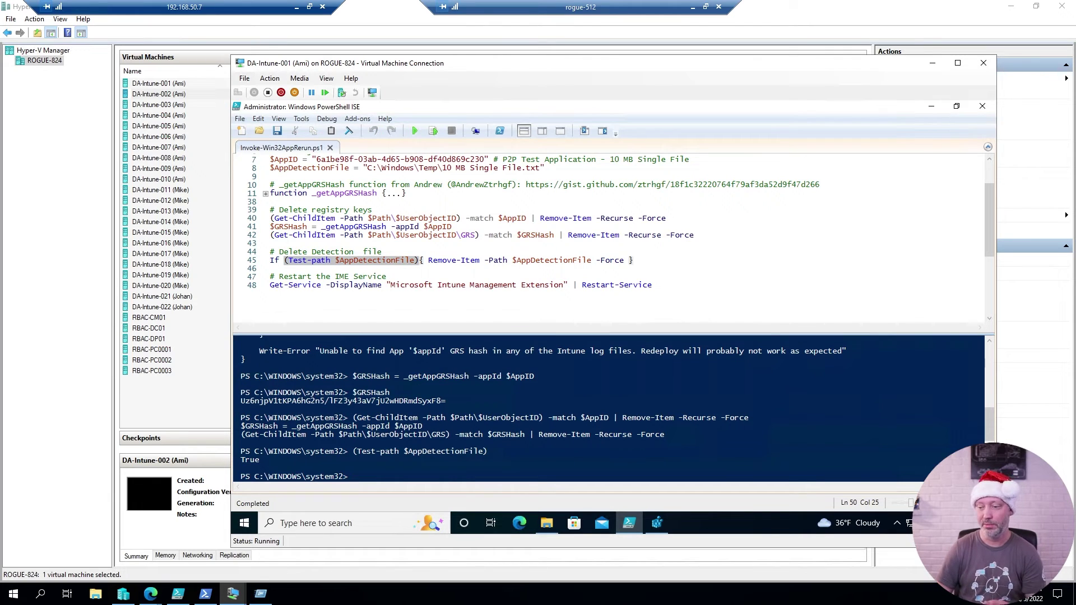
{"action": "left_click", "coordinate": [386, 284]}
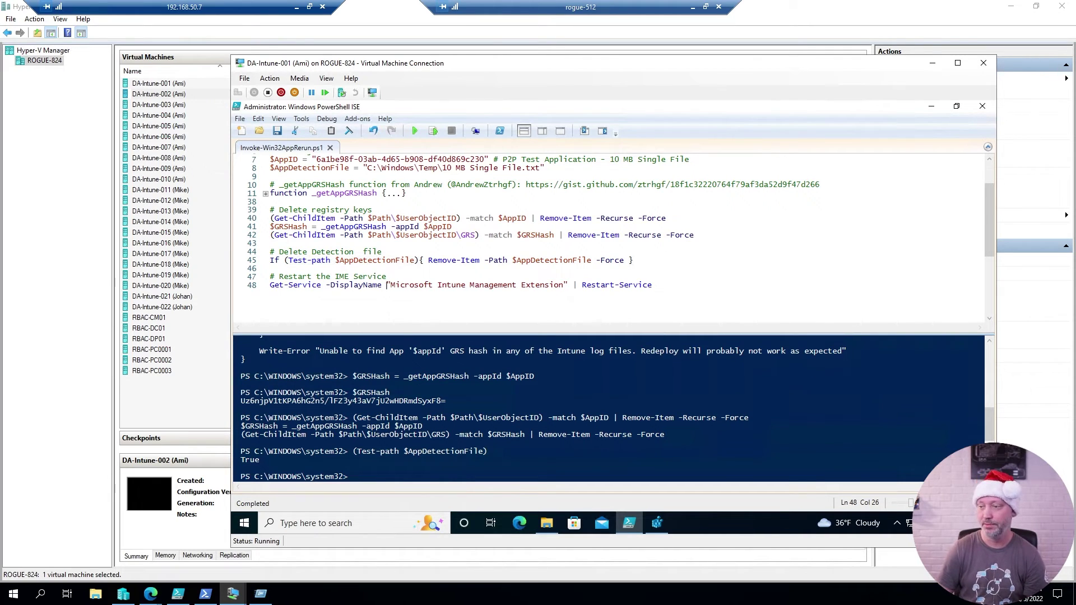
{"action": "key", "text": "Home"}
{"action": "key", "text": "shift+End"}
{"action": "key", "text": "F8"}
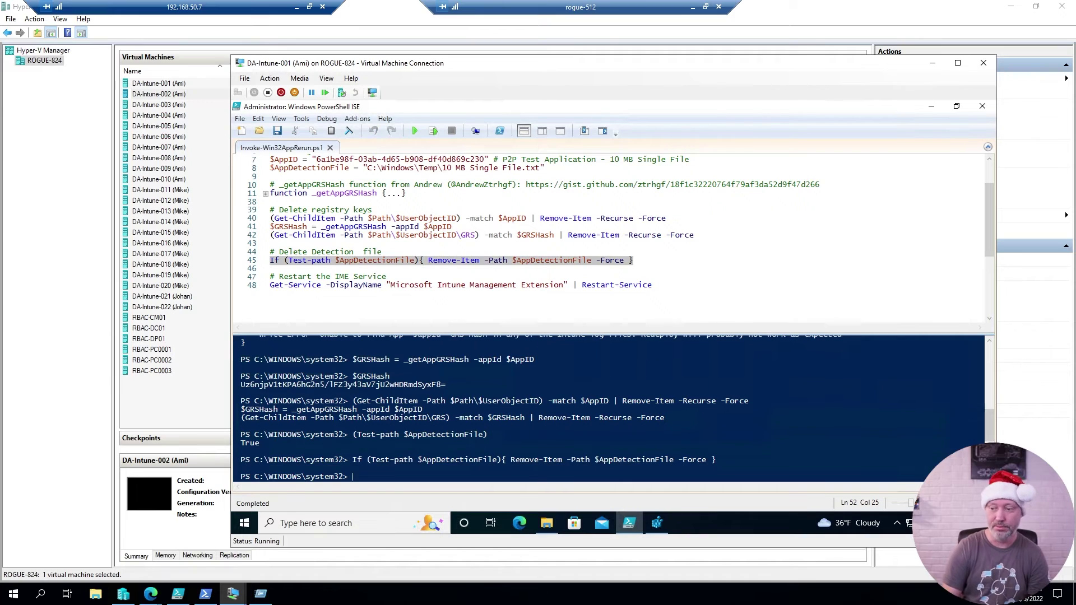
{"action": "left_click", "coordinate": [363, 285]}
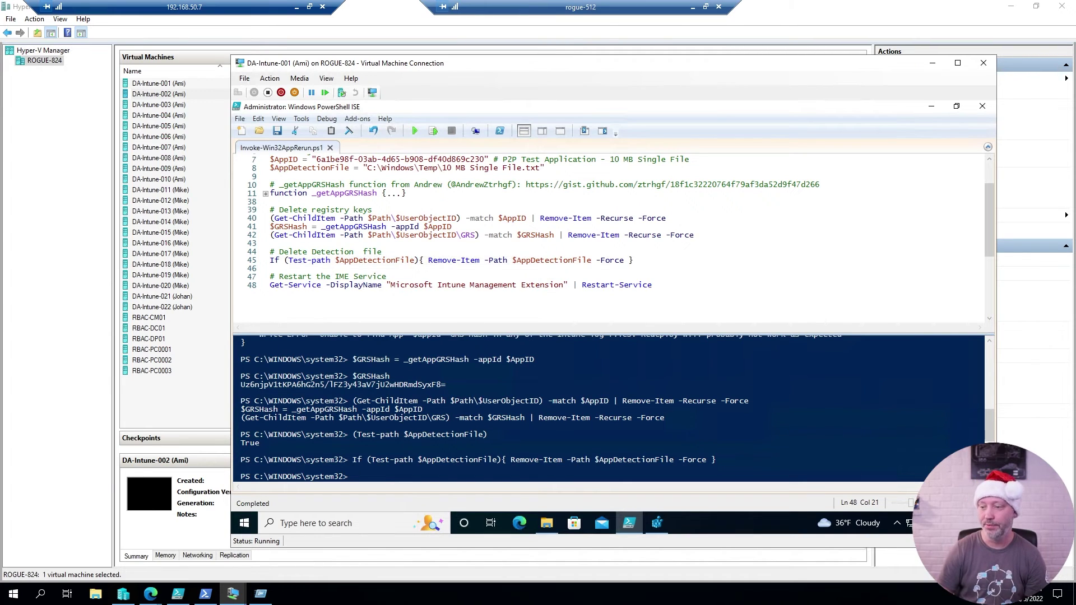
- Confirm Test-Path returns False and restart the Intune Management Extension service with line 48
{"action": "left_click_drag", "start_coordinate": [284, 260], "coordinate": [418, 260]}
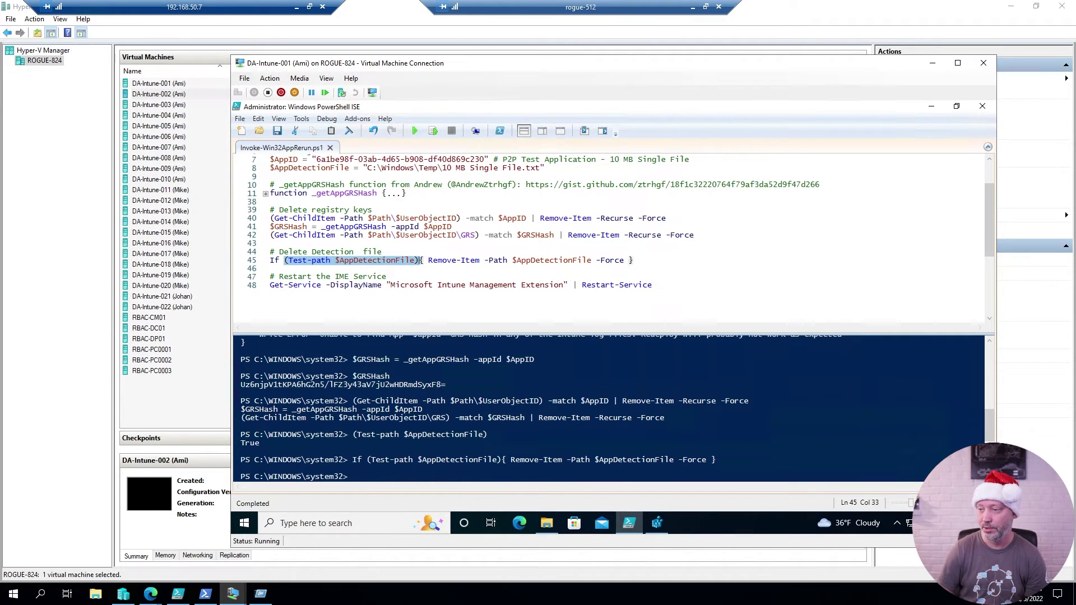
{"action": "key", "text": "F8"}
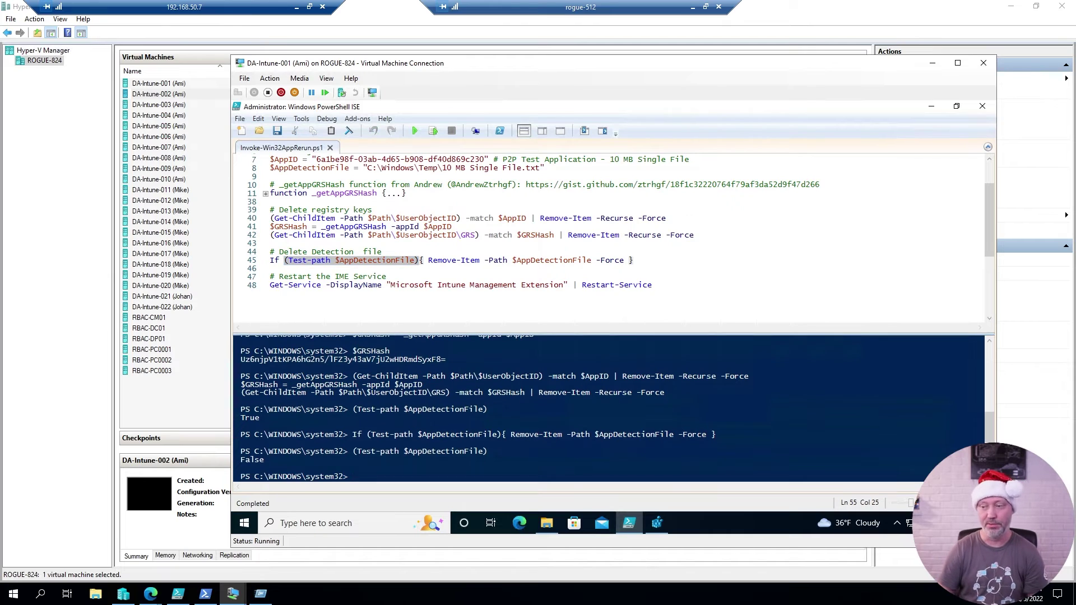
{"action": "left_click", "coordinate": [440, 284]}
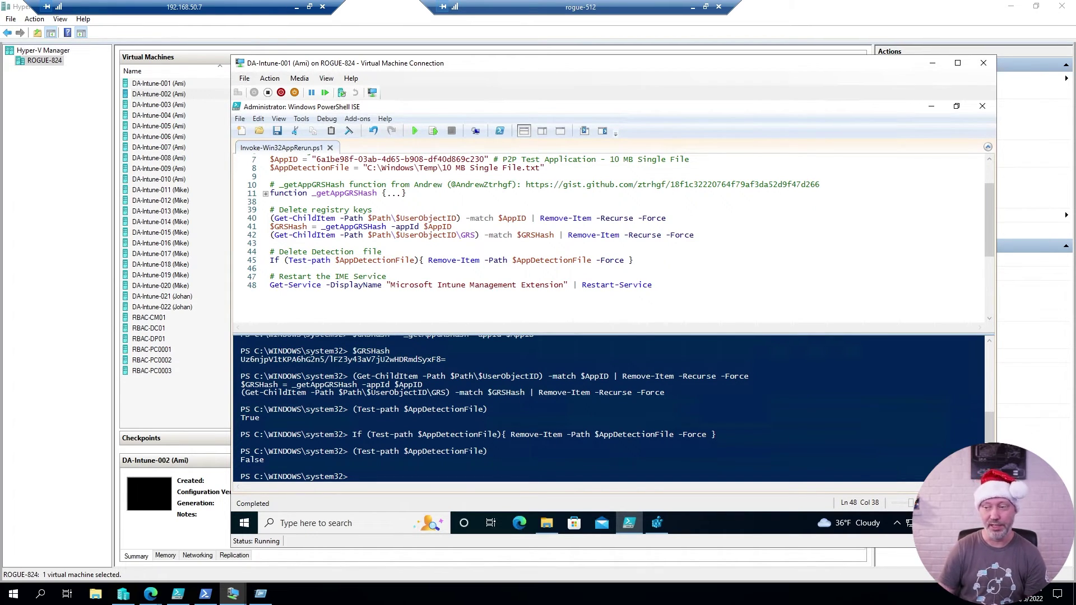
{"action": "left_click", "coordinate": [436, 132]}
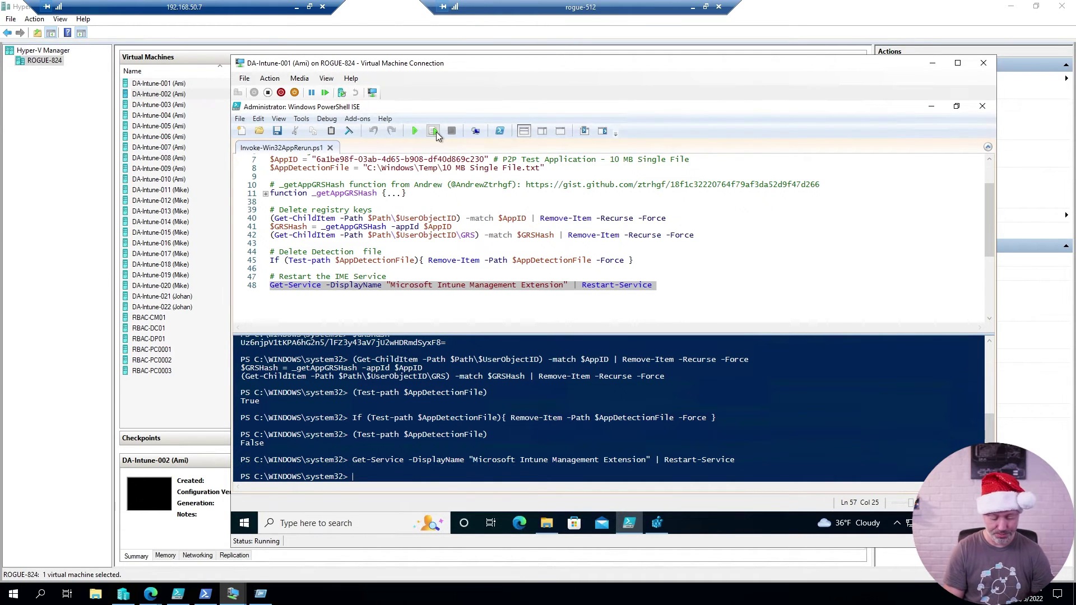
- Browse to C:\ProgramData\Microsoft\IntuneManagementExtension\Logs and open IntuneManagementExtension.log in CMTrace
{"action": "key", "text": "super+r"}
{"action": "type", "text": "c:\\"}
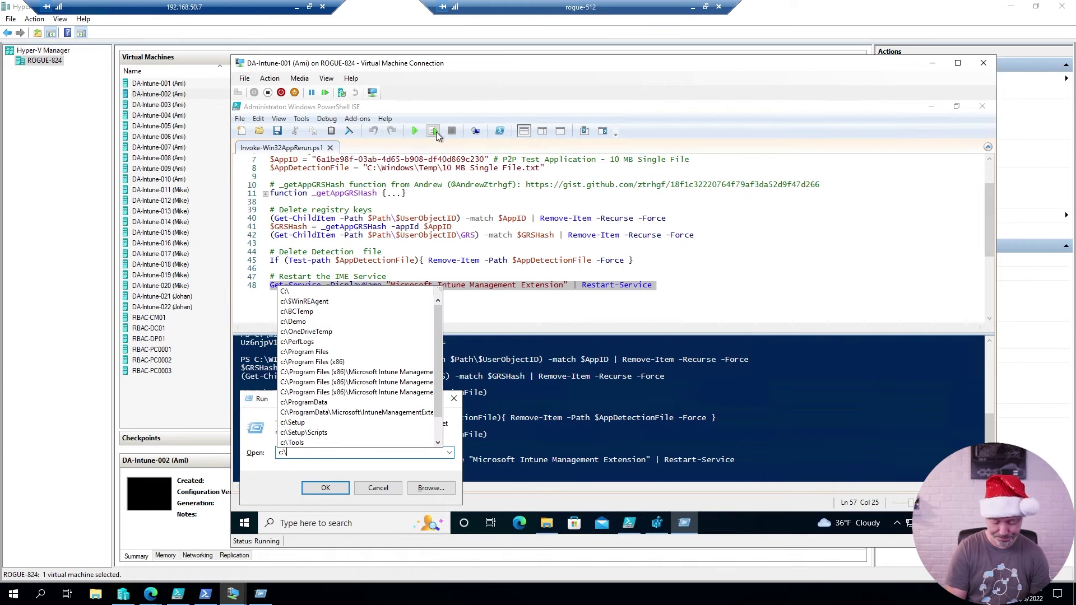
{"action": "type", "text": "pr"}
{"action": "key", "text": "Down"}
{"action": "key", "text": "Down"}
{"action": "key", "text": "Down"}
{"action": "key", "text": "Down"}
{"action": "key", "text": "Down"}
{"action": "key", "text": "Down"}
{"action": "key", "text": "Return"}
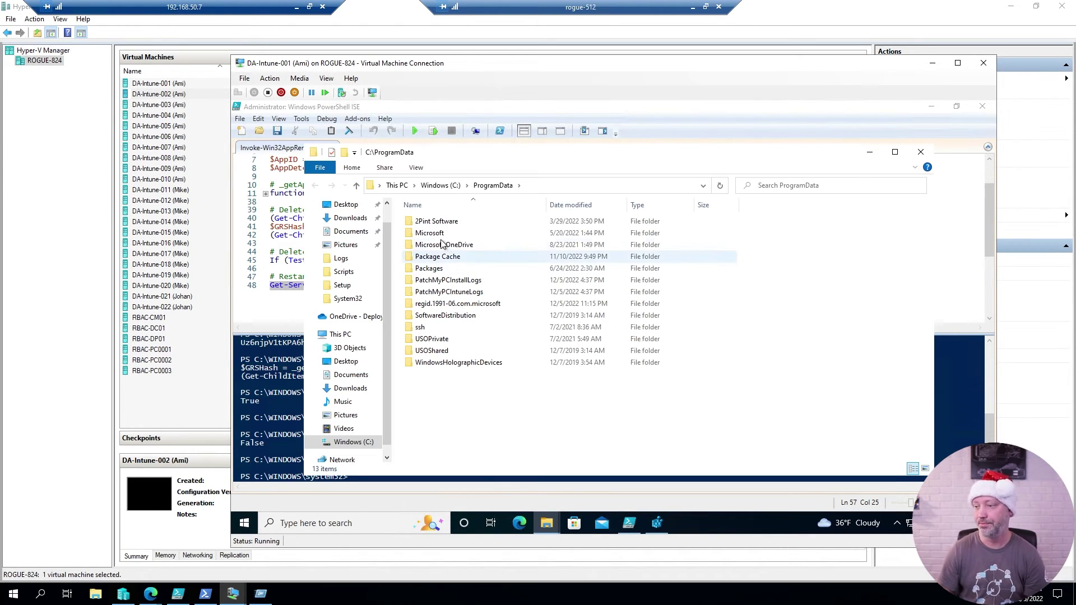
{"action": "double_click", "coordinate": [430, 233]}
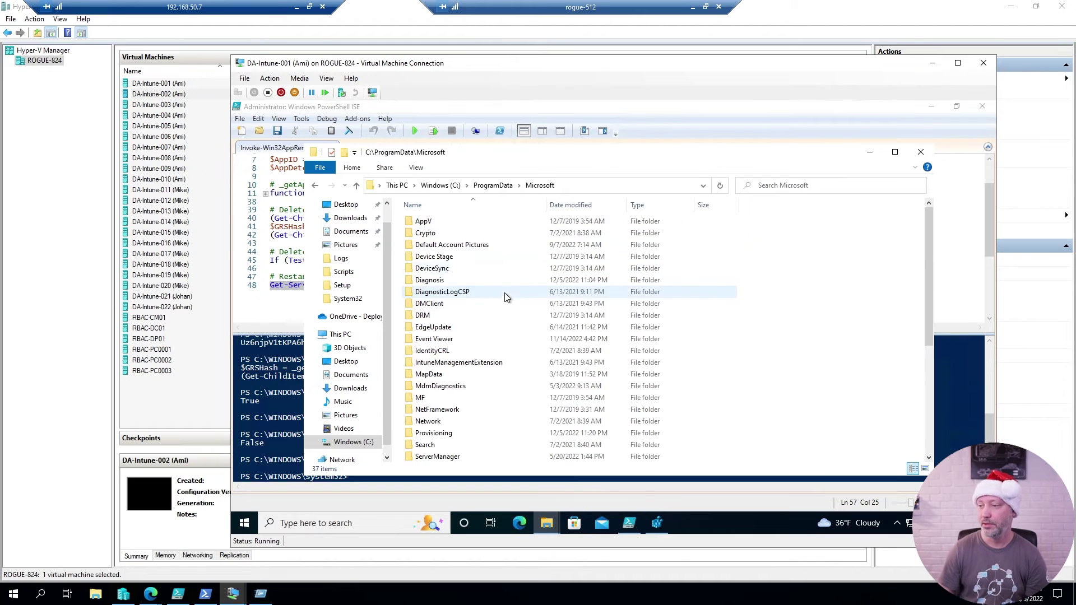
{"action": "double_click", "coordinate": [469, 363]}
{"action": "double_click", "coordinate": [422, 222]}
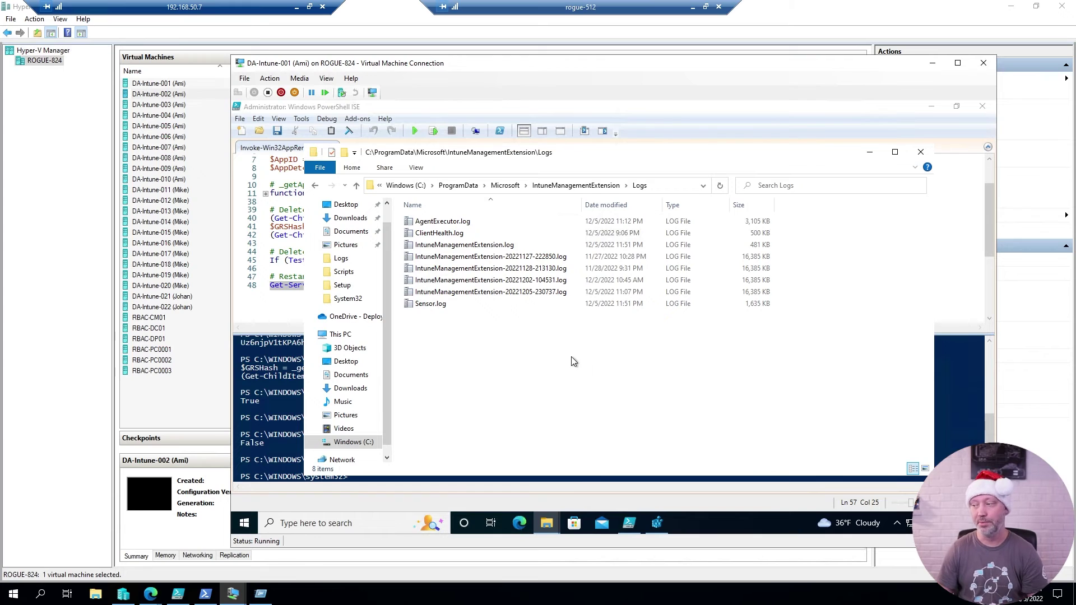
{"action": "double_click", "coordinate": [480, 246]}
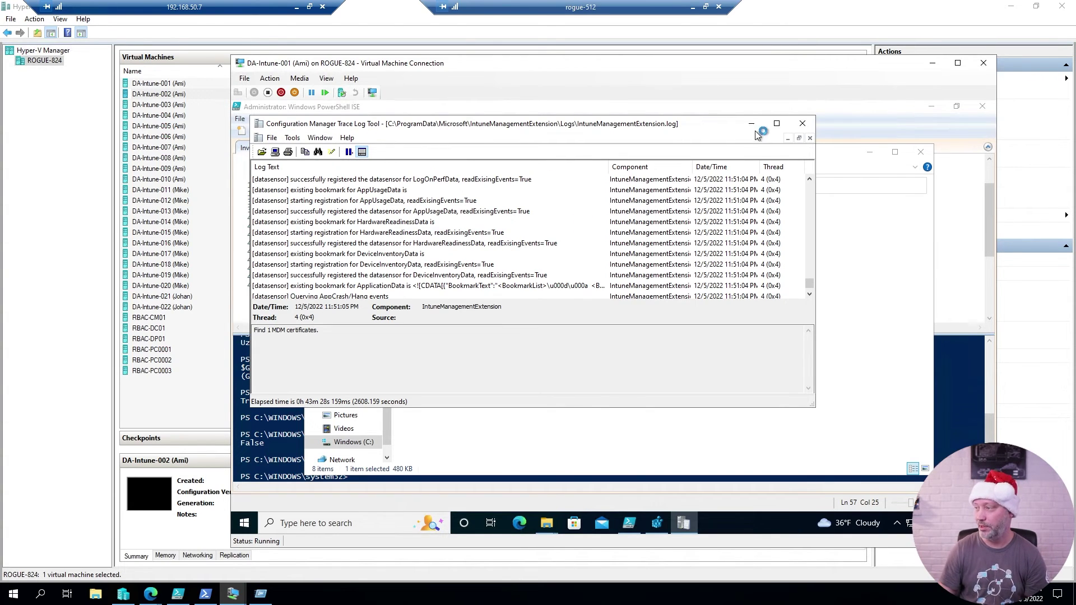
- Maximize CMTrace and watch the log until 'Save 1 app results successfully' appears
{"action": "left_click", "coordinate": [776, 125]}
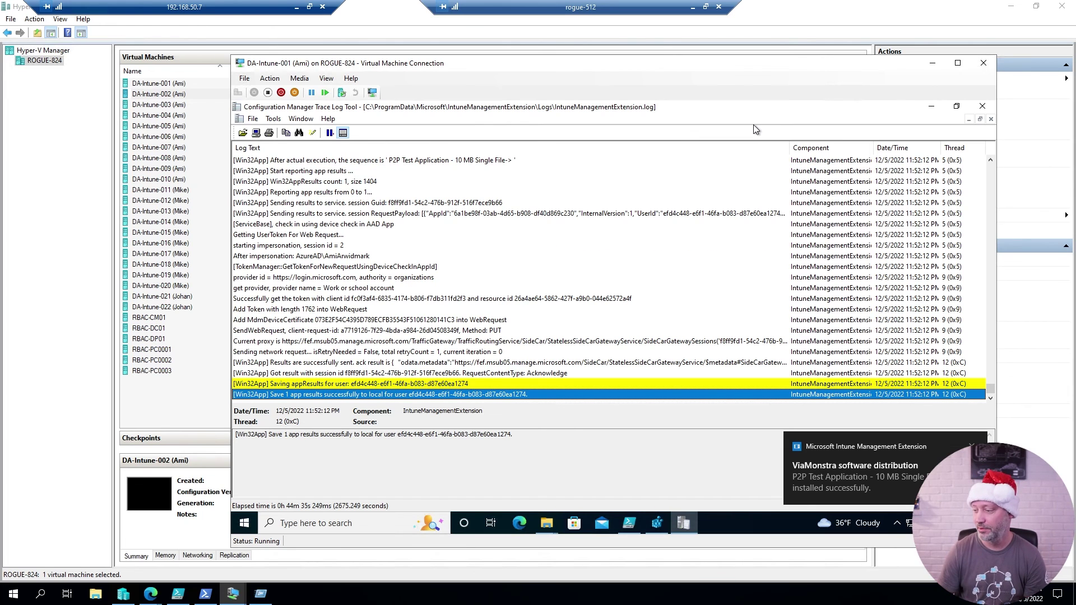
{"action": "mouse_move", "coordinate": [634, 520]}
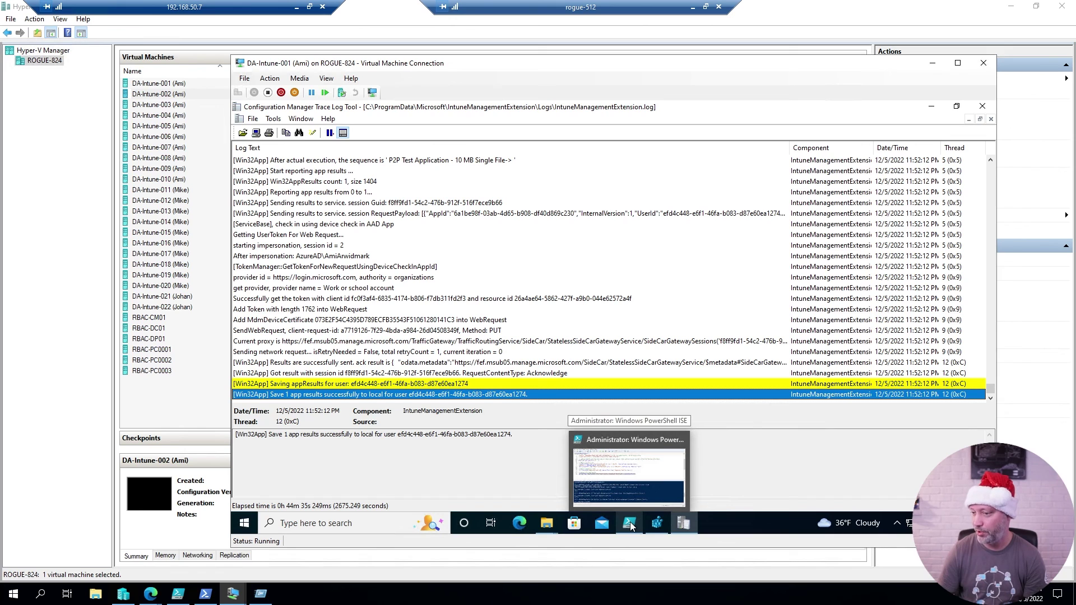
- Rerun (Test-path $AppDetectionFile) on line 45 and confirm it returns True
{"action": "left_click", "coordinate": [631, 525]}
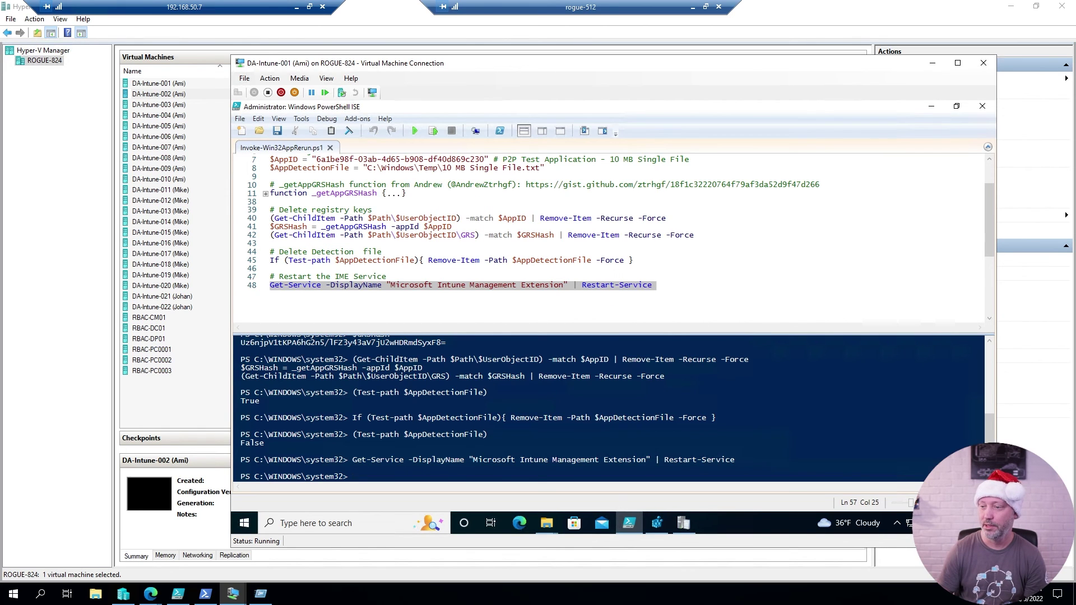
{"action": "left_click", "coordinate": [337, 251]}
{"action": "left_click_drag", "start_coordinate": [284, 260], "coordinate": [418, 260]}
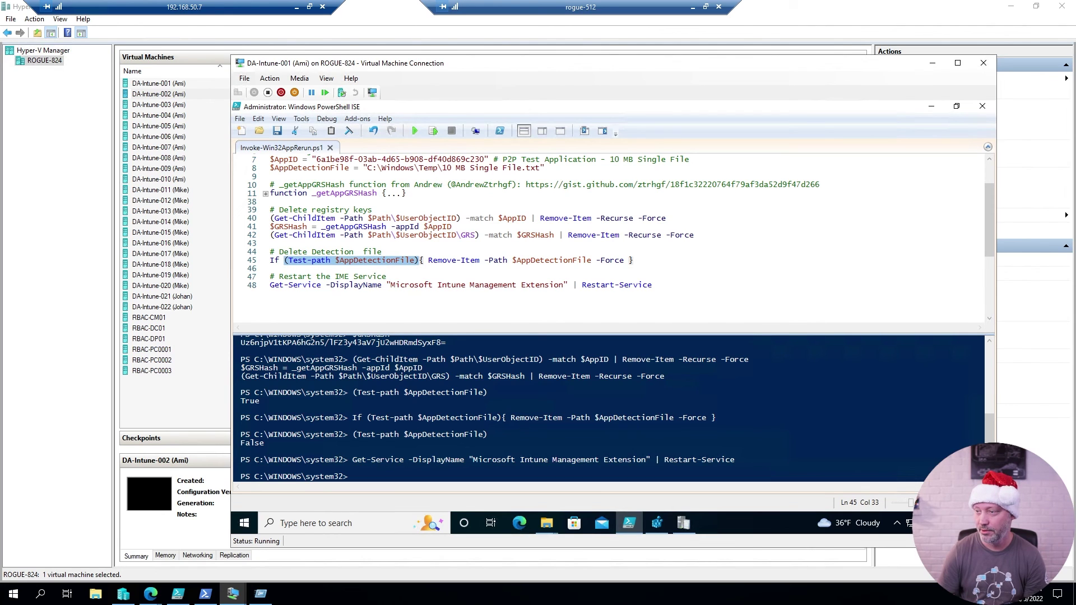
{"action": "left_click", "coordinate": [435, 130]}
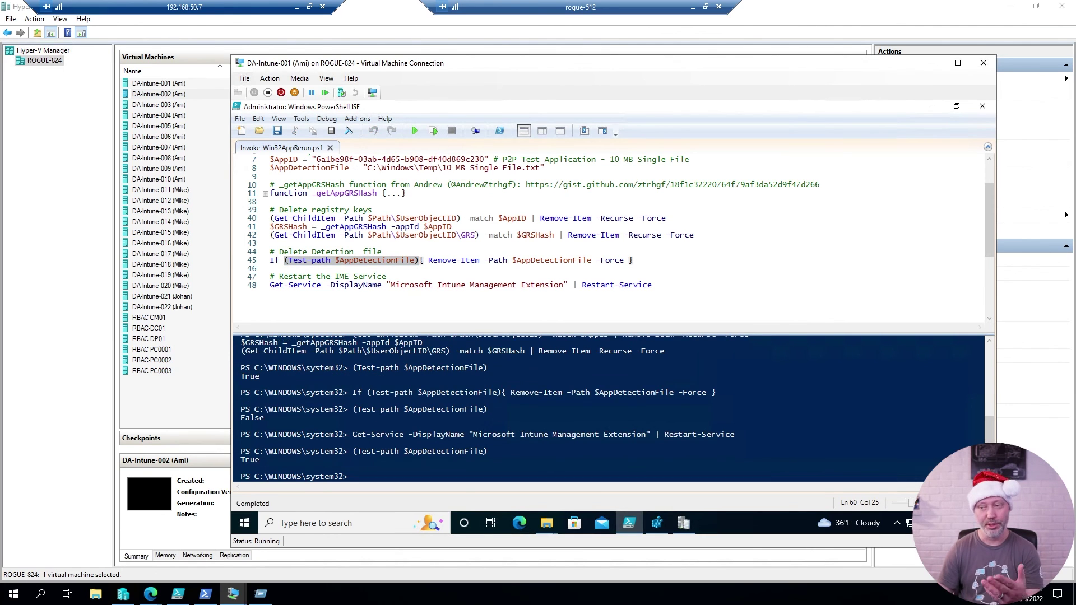